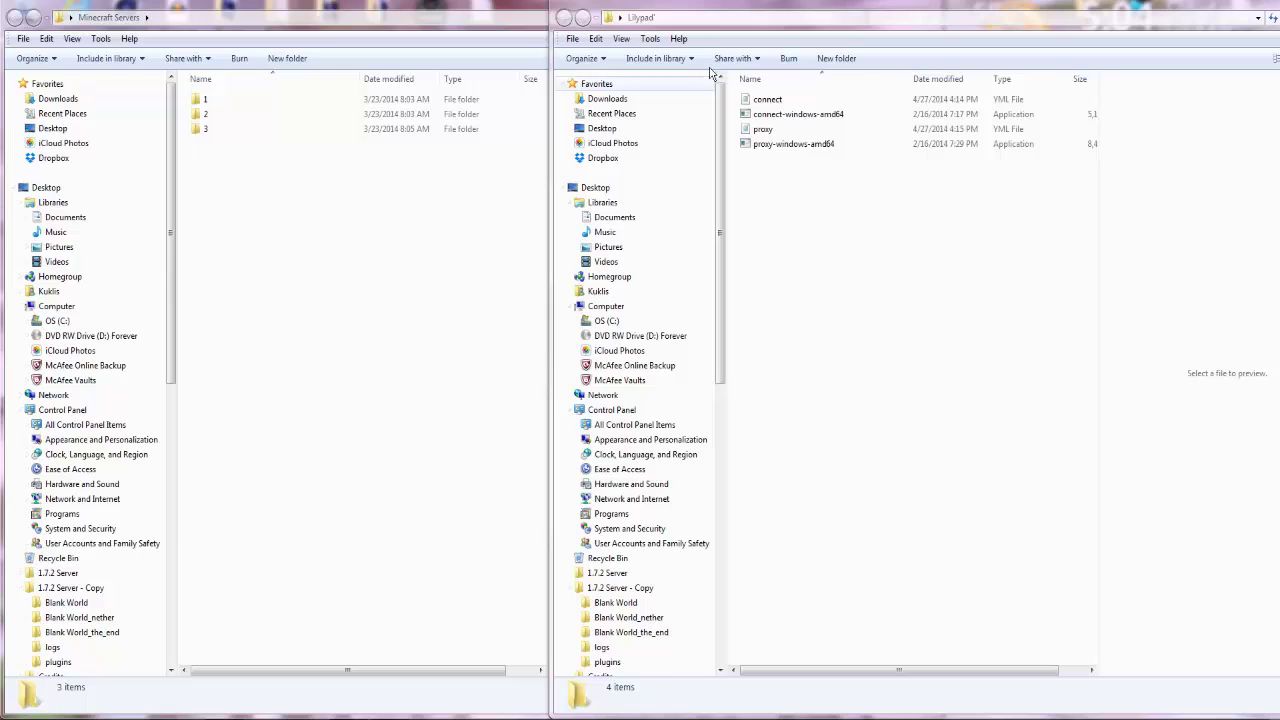
# Step: Select the numbered server folders and the four Lilypad files in Explorer, then deselect them
pyautogui.moveTo(380, 212); pyautogui.dragTo(335, 112)
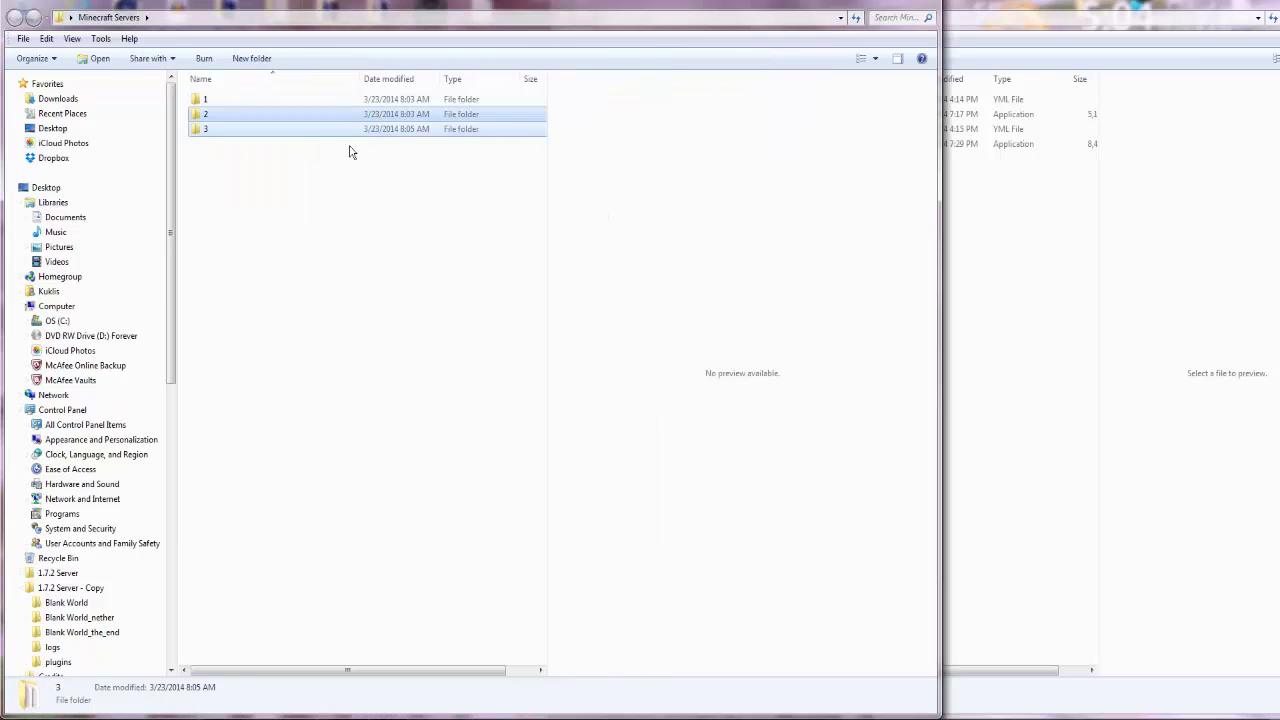
pyautogui.click(1068, 274)
pyautogui.moveTo(940, 255); pyautogui.dragTo(750, 92)
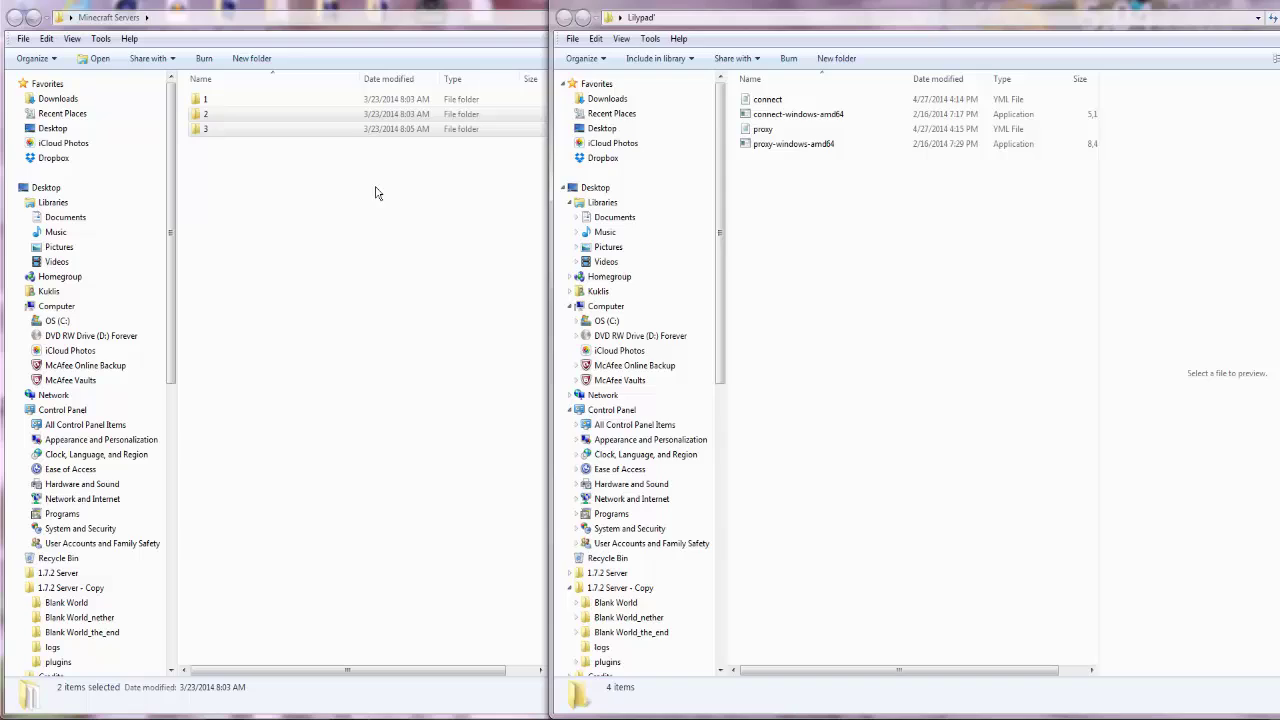
pyautogui.click(308, 172)
pyautogui.moveTo(308, 172); pyautogui.dragTo(463, 183)
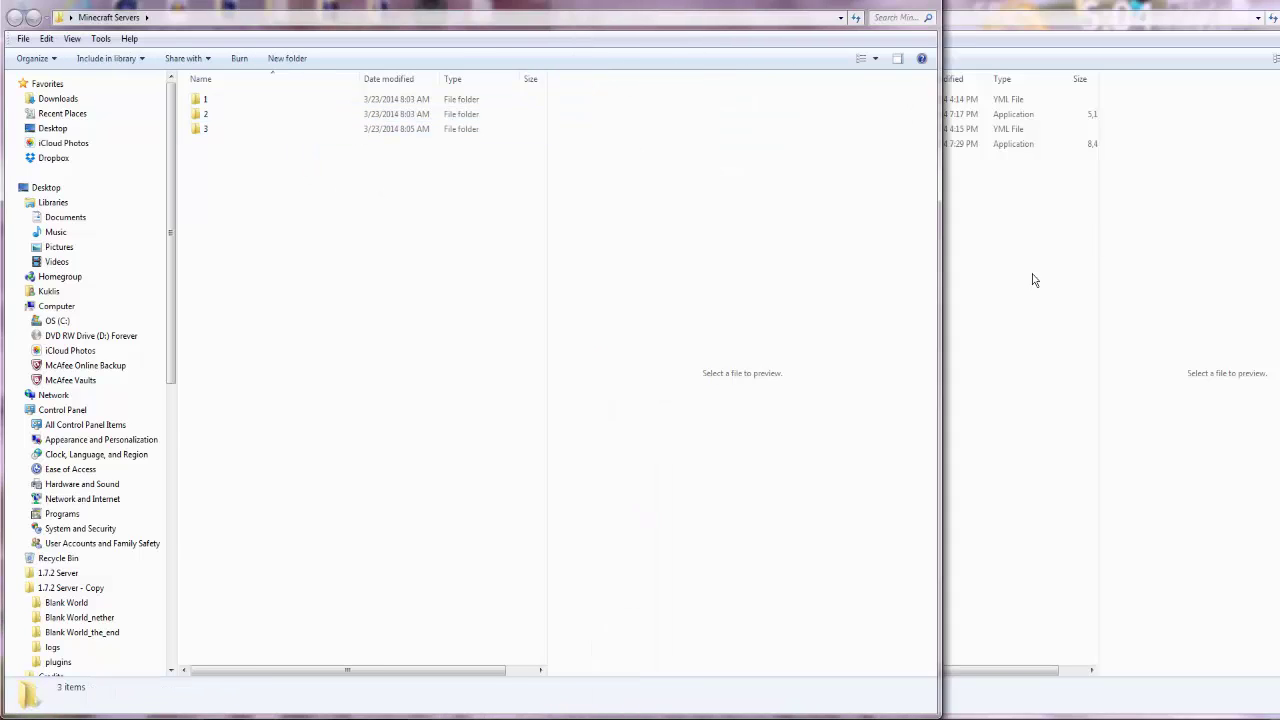
pyautogui.moveTo(968, 262); pyautogui.dragTo(780, 92)
pyautogui.click(783, 181)
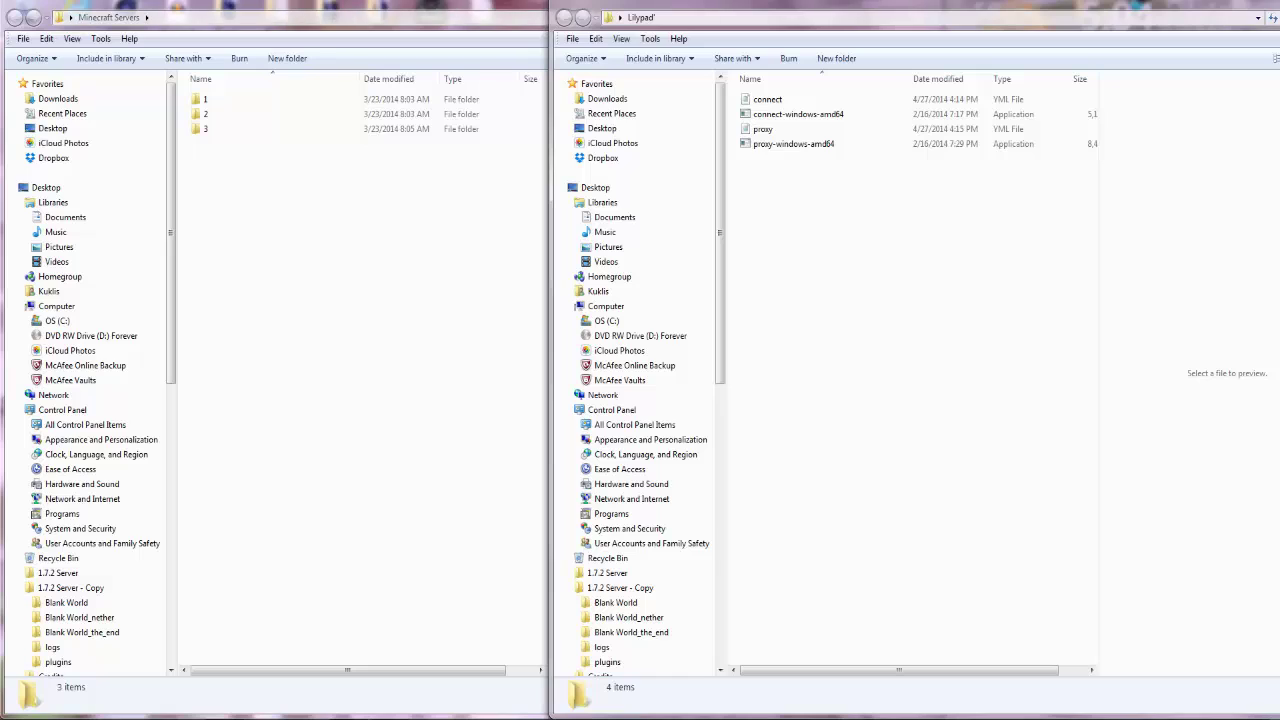
# Step: Open connect.yml in Notepad++ and inspect the lp login, survival and survivalgames entries
pyautogui.rightClick(757, 102)
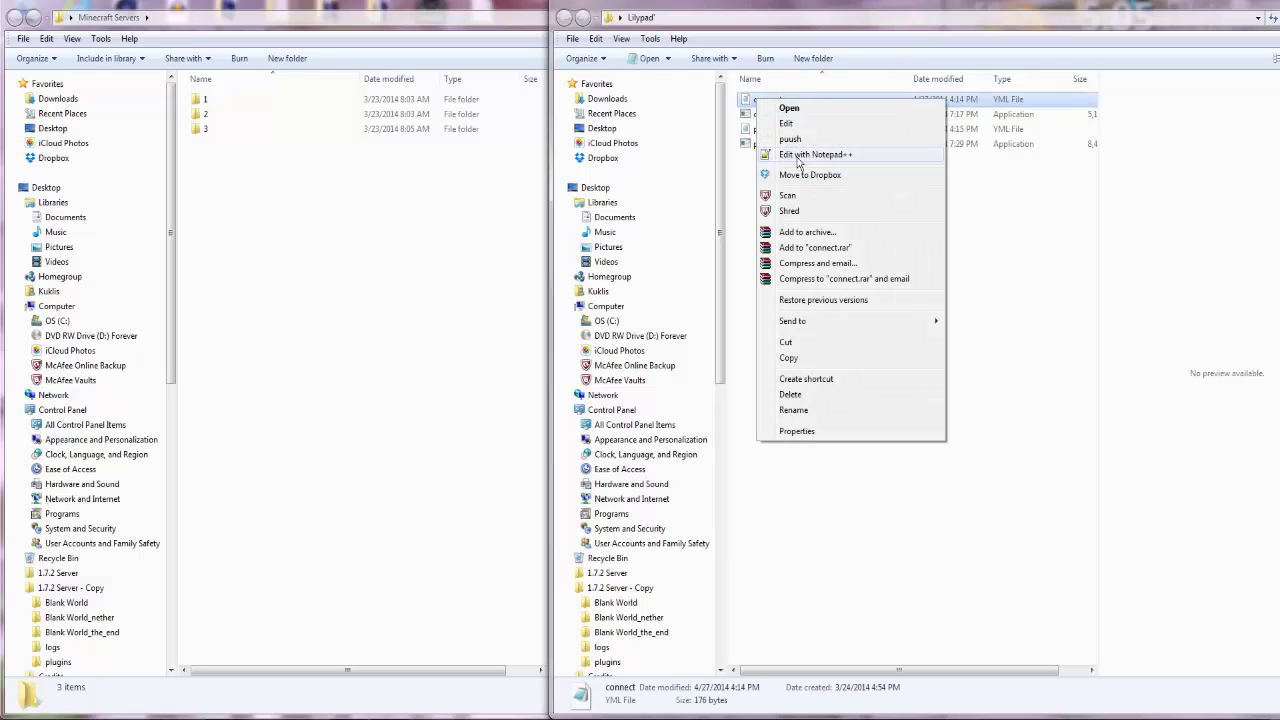
pyautogui.click(799, 156)
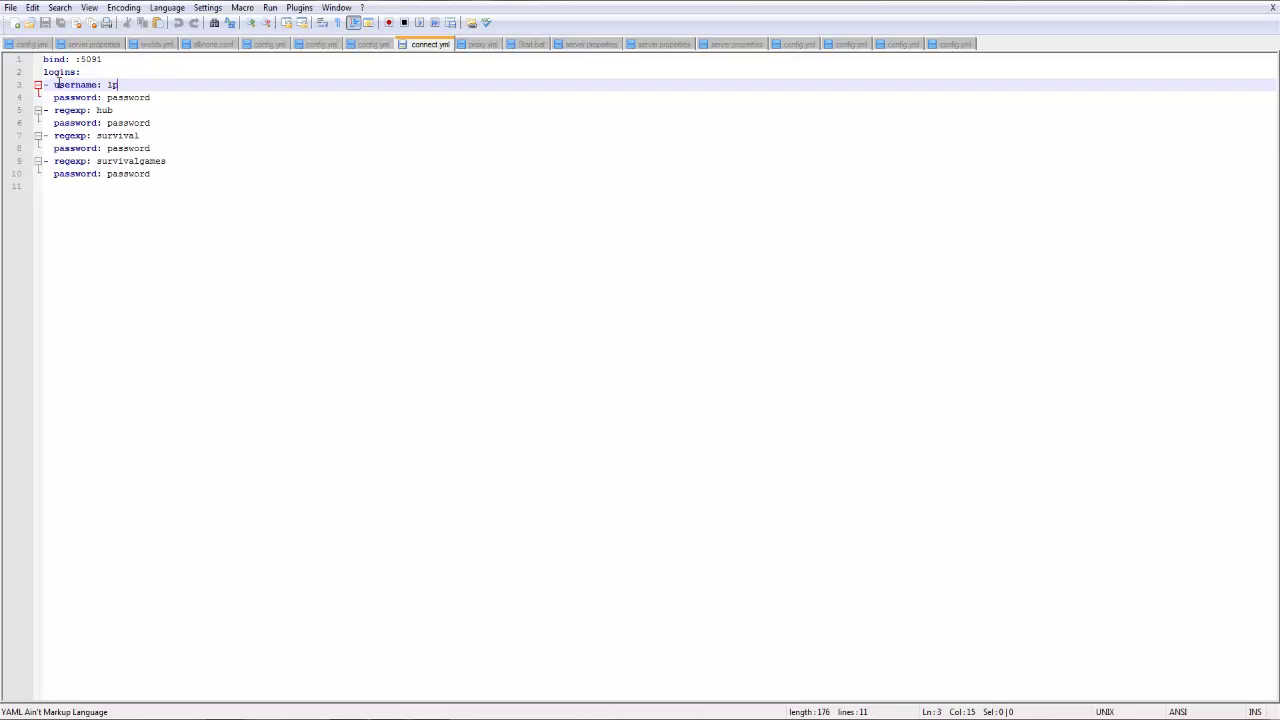
pyautogui.moveTo(50, 84); pyautogui.dragTo(44, 110)
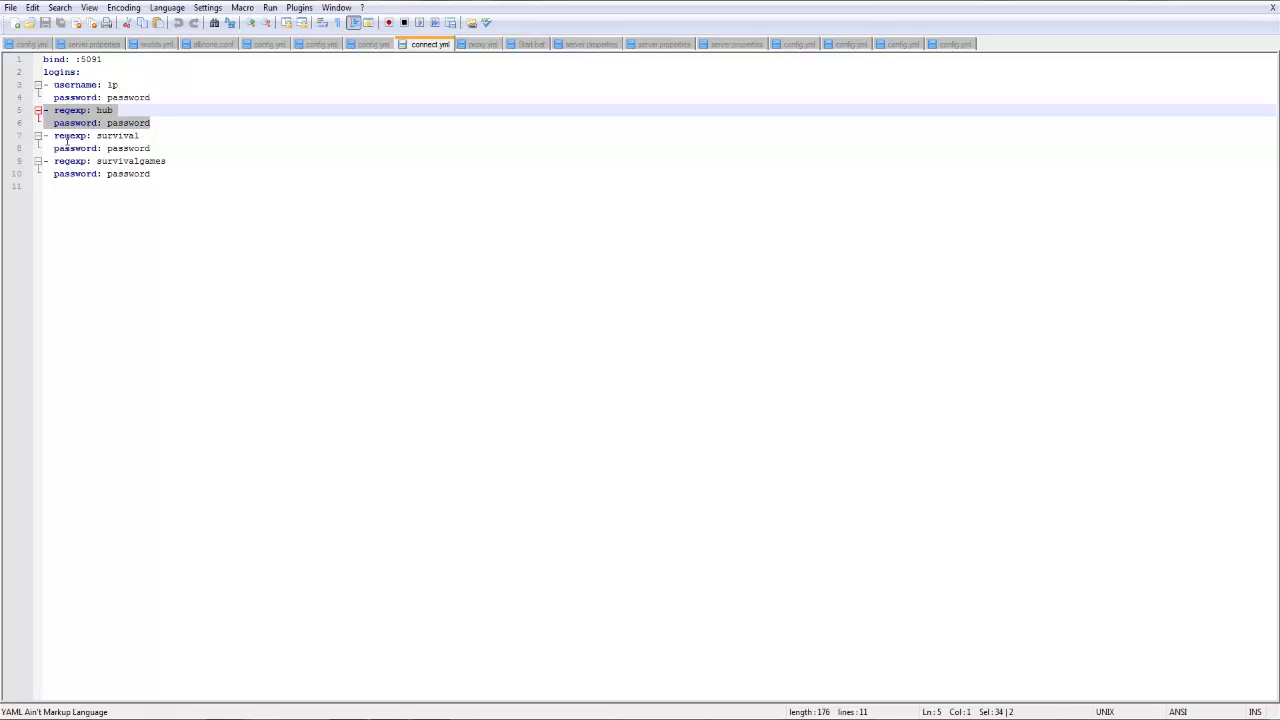
pyautogui.moveTo(174, 179); pyautogui.dragTo(50, 135)
pyautogui.click(174, 137)
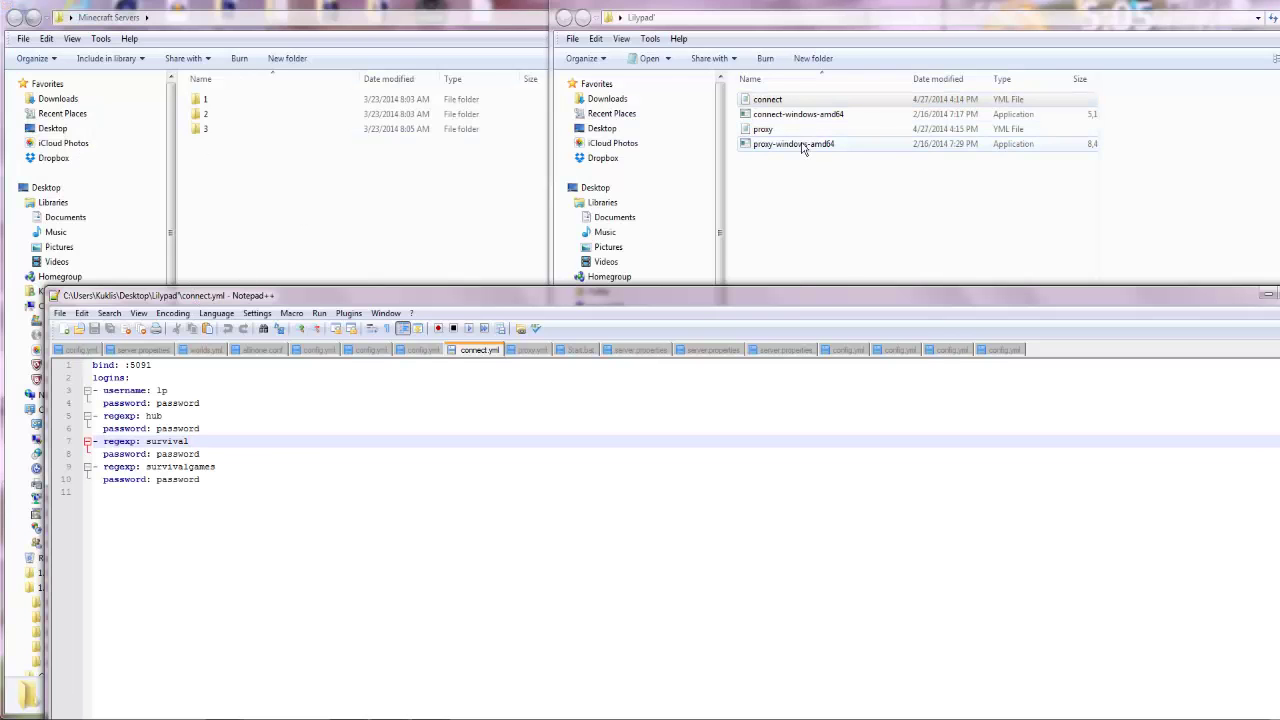
pyautogui.click(773, 103)
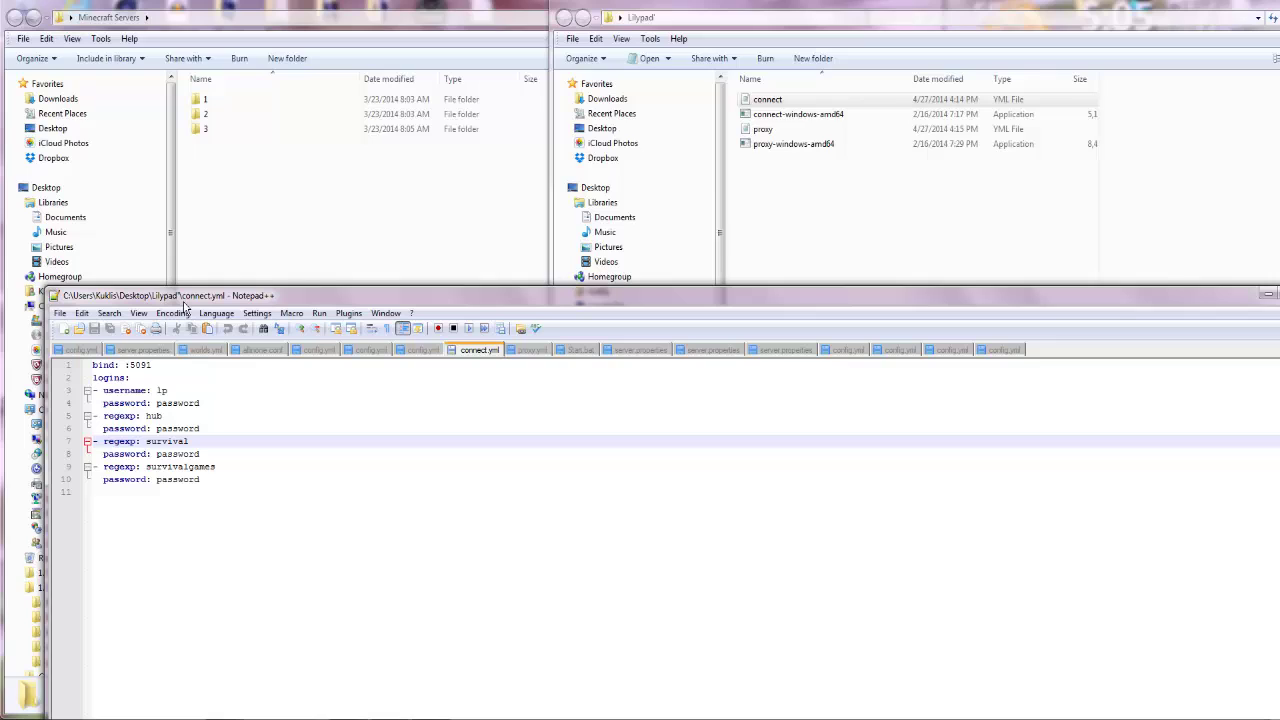
pyautogui.press('F11')
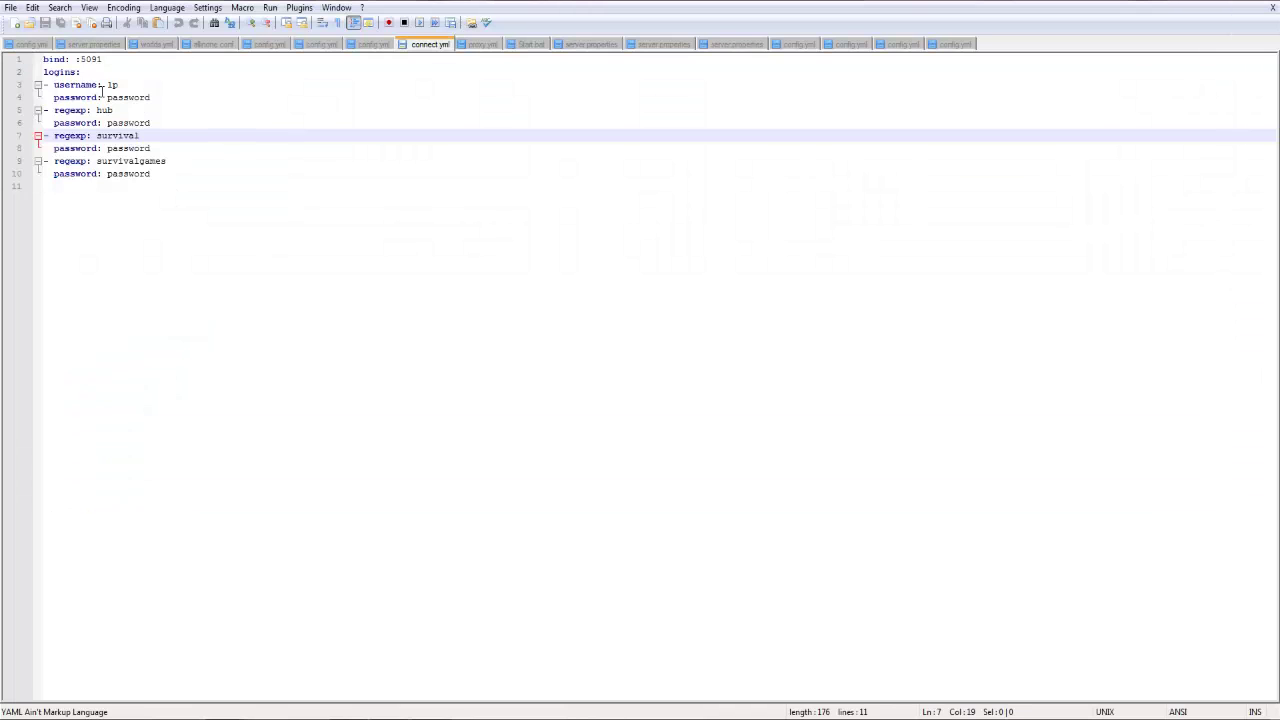
pyautogui.click(137, 85)
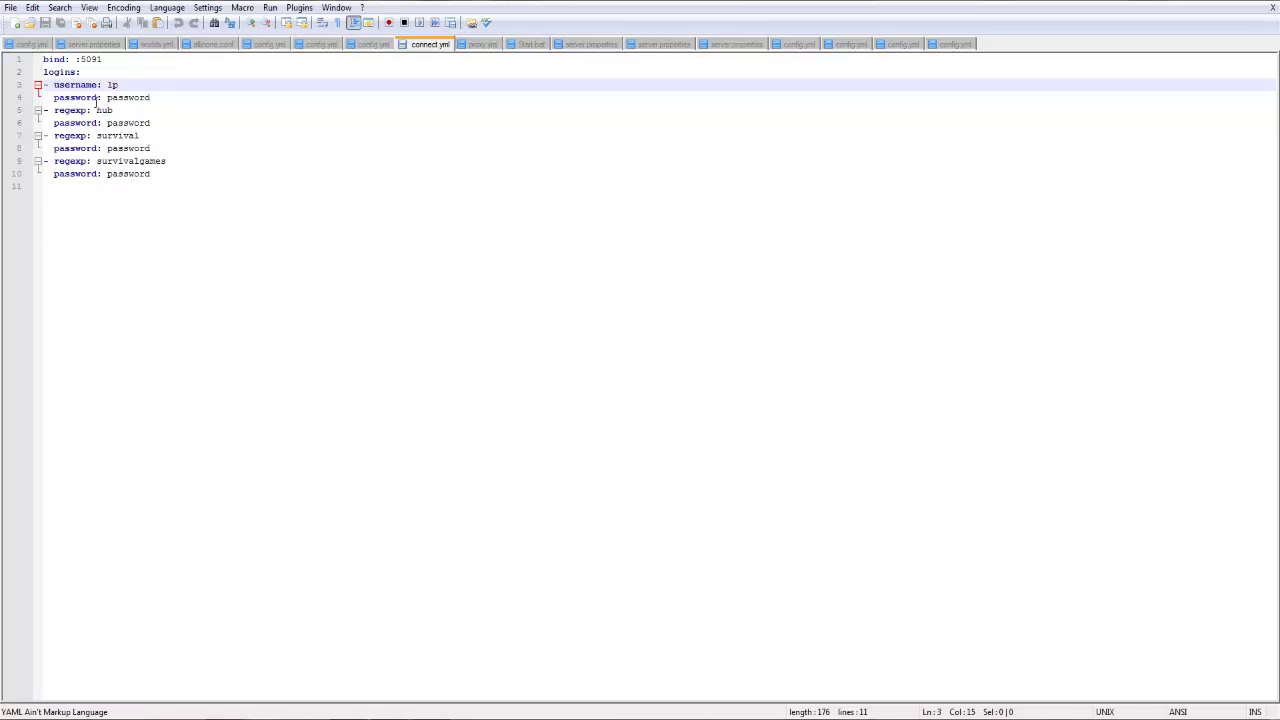
pyautogui.moveTo(116, 111); pyautogui.dragTo(96, 111)
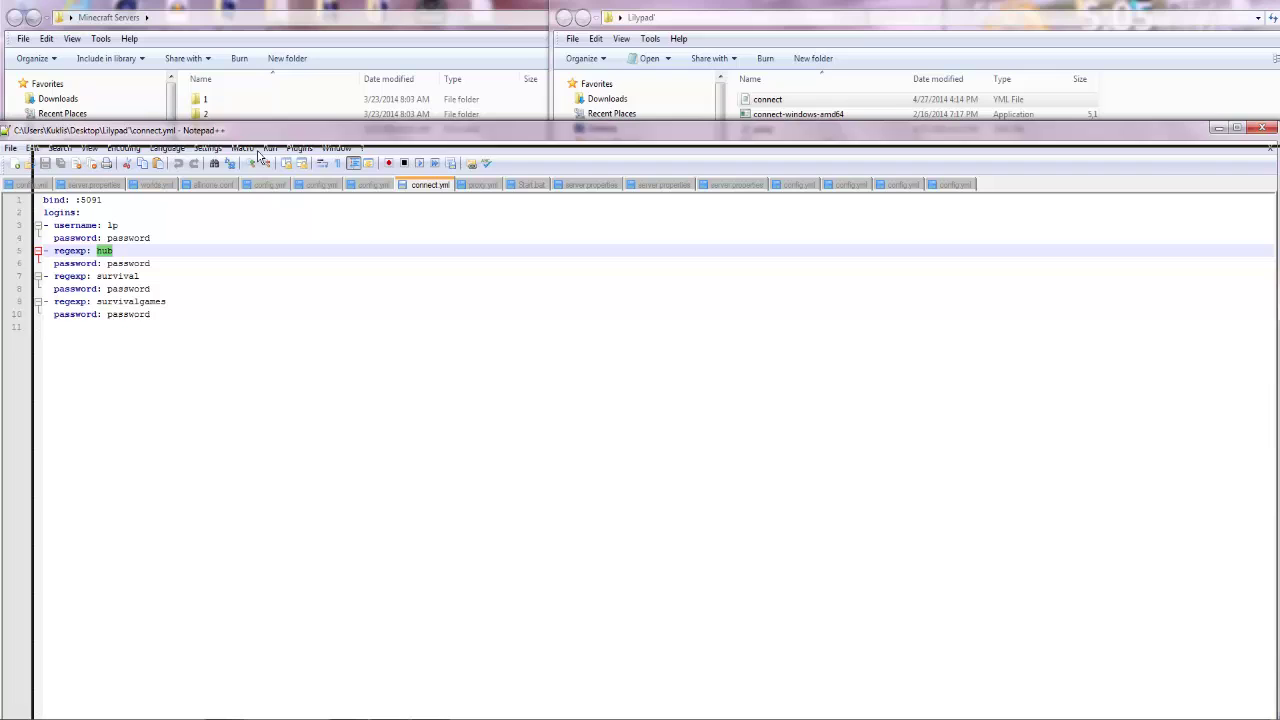
pyautogui.moveTo(225, 143); pyautogui.dragTo(225, 156)
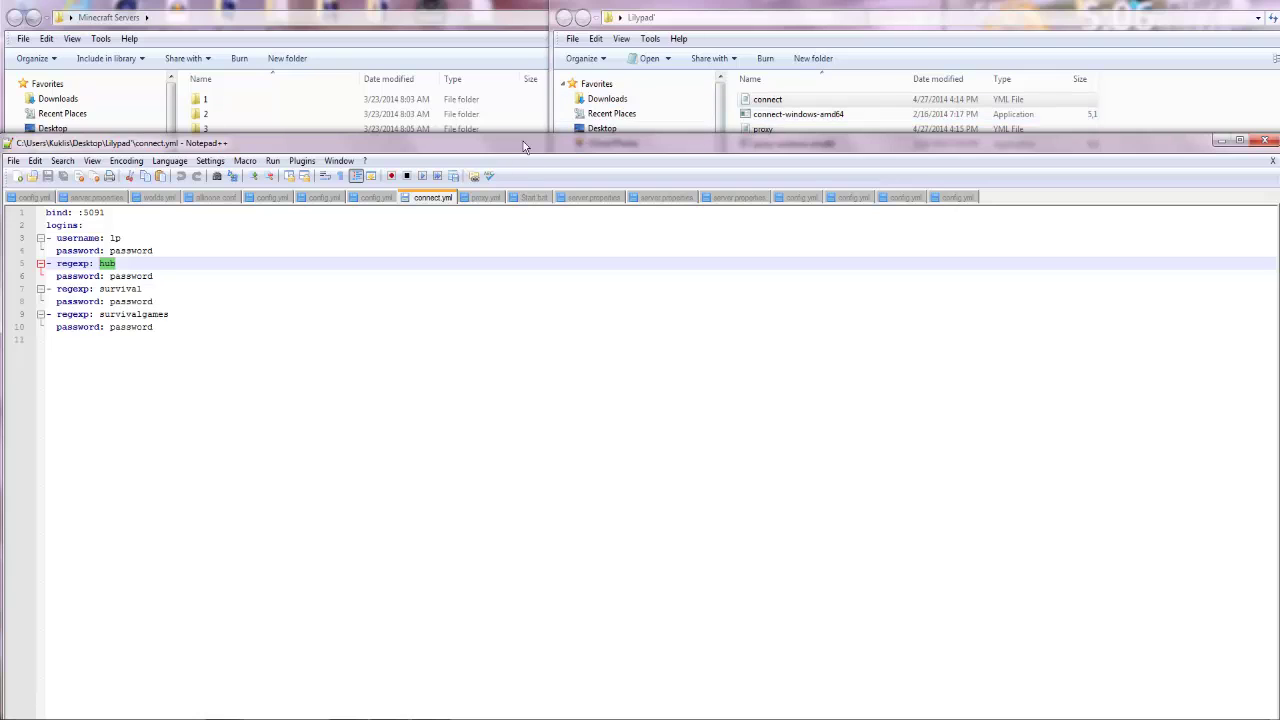
pyautogui.moveTo(523, 141); pyautogui.dragTo(546, 211)
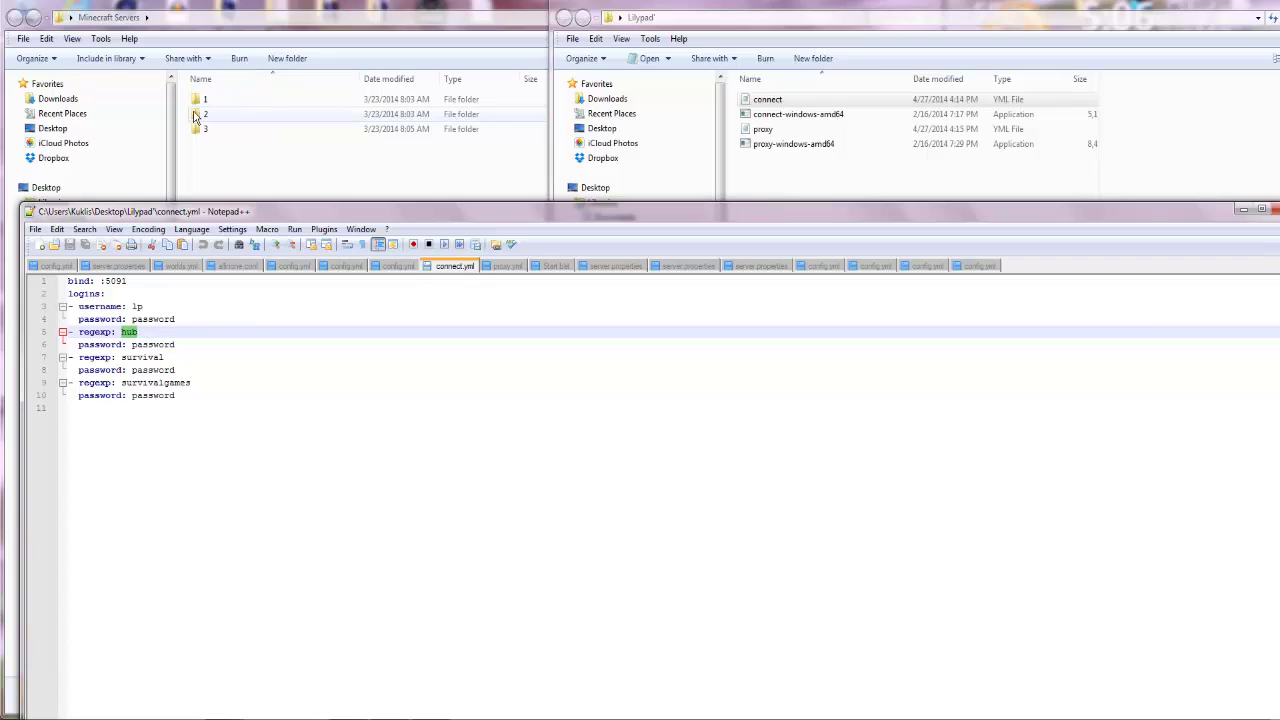
pyautogui.moveTo(152, 357); pyautogui.dragTo(63, 310)
pyautogui.click(187, 414)
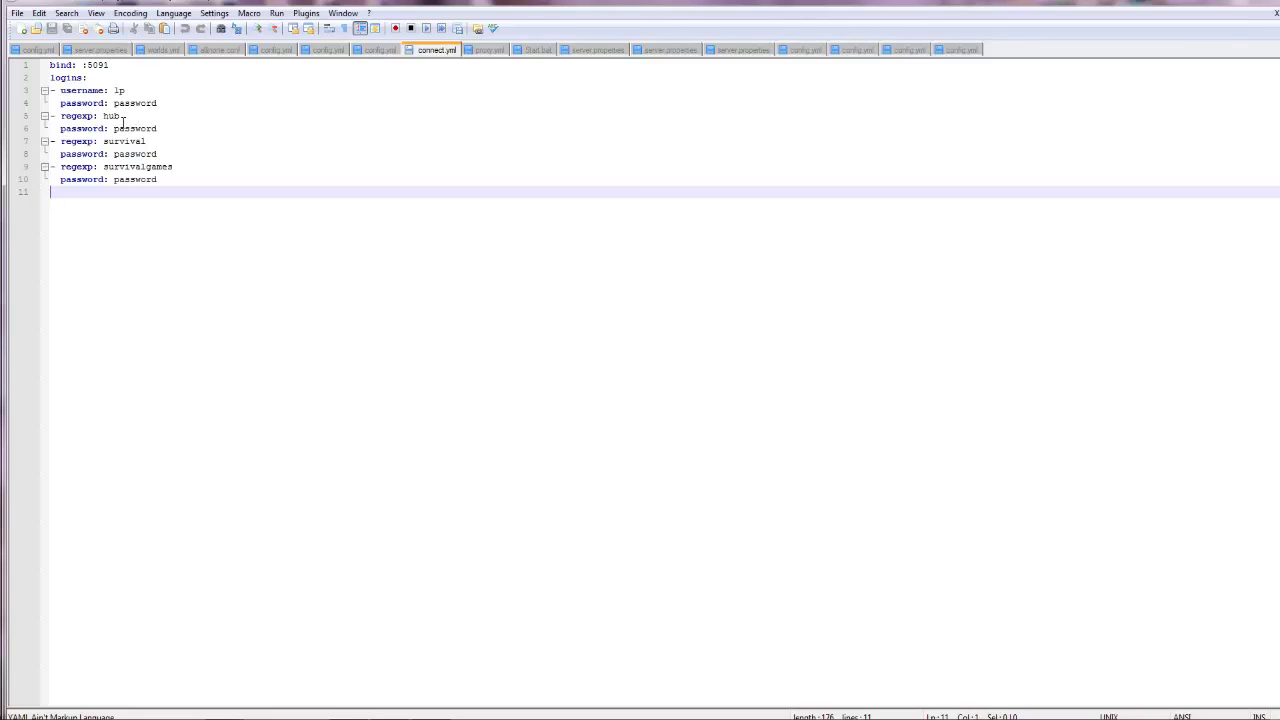
# Step: Paste a copy of the hub login entry onto empty line 11
pyautogui.doubleClick(119, 128)
pyautogui.click(152, 141)
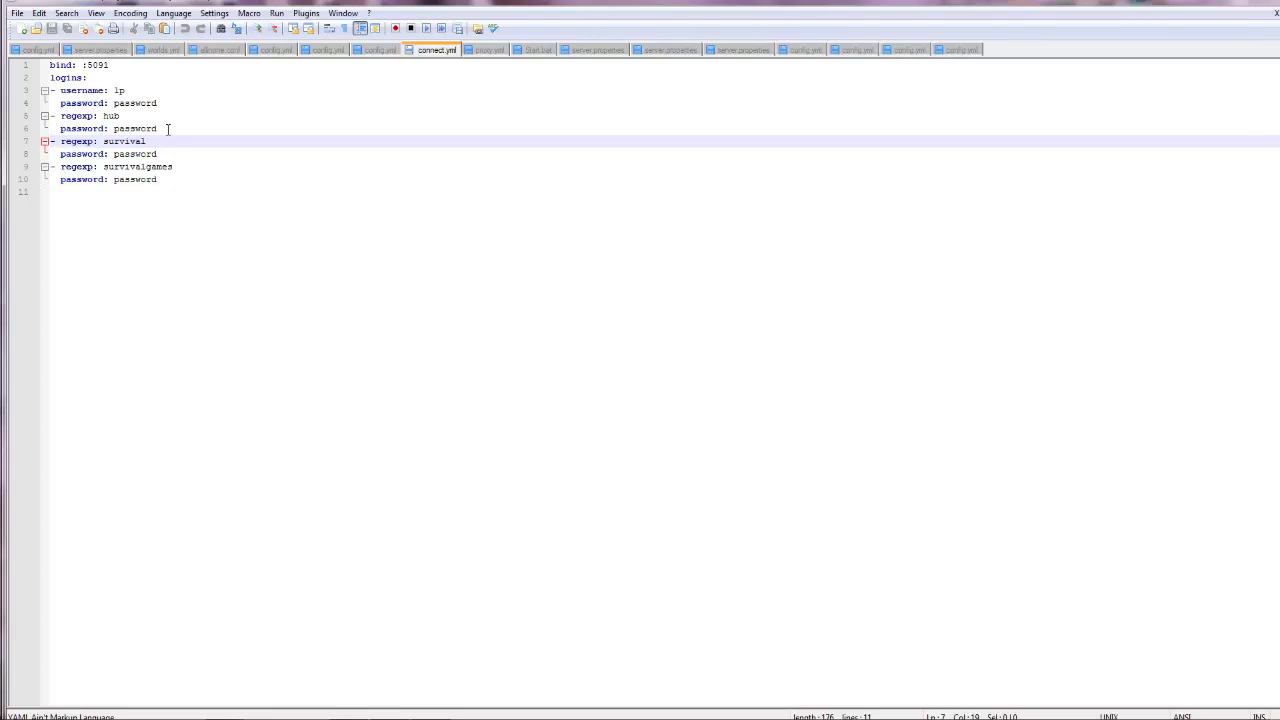
pyautogui.click(213, 128)
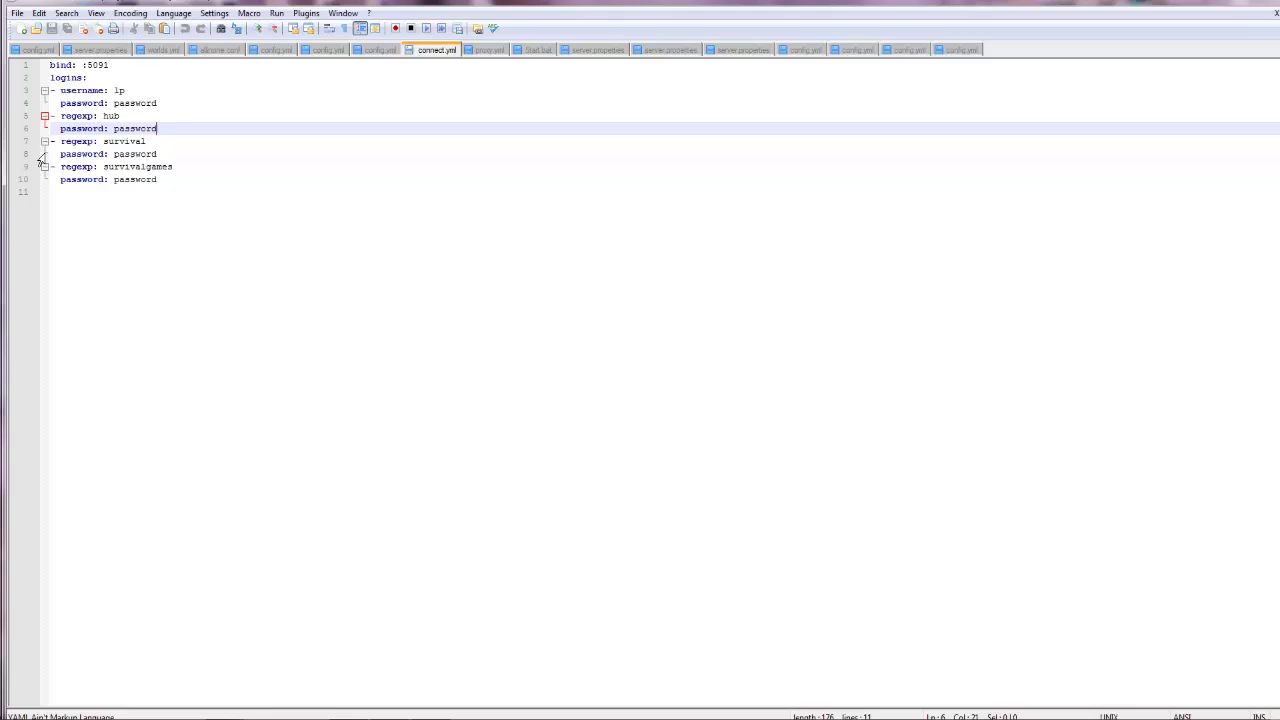
pyautogui.moveTo(173, 131); pyautogui.dragTo(40, 117)
pyautogui.hotkey('ctrl', 'c')
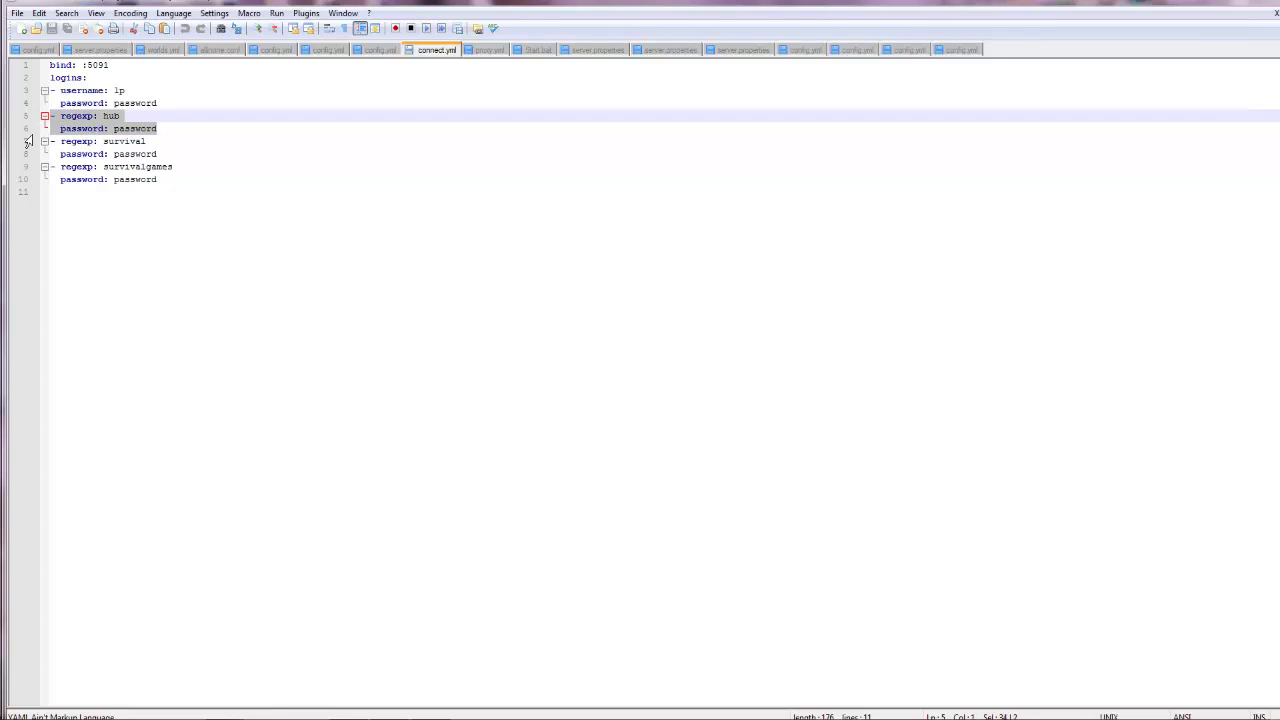
pyautogui.click(206, 186)
pyautogui.hotkey('ctrl', 'v')
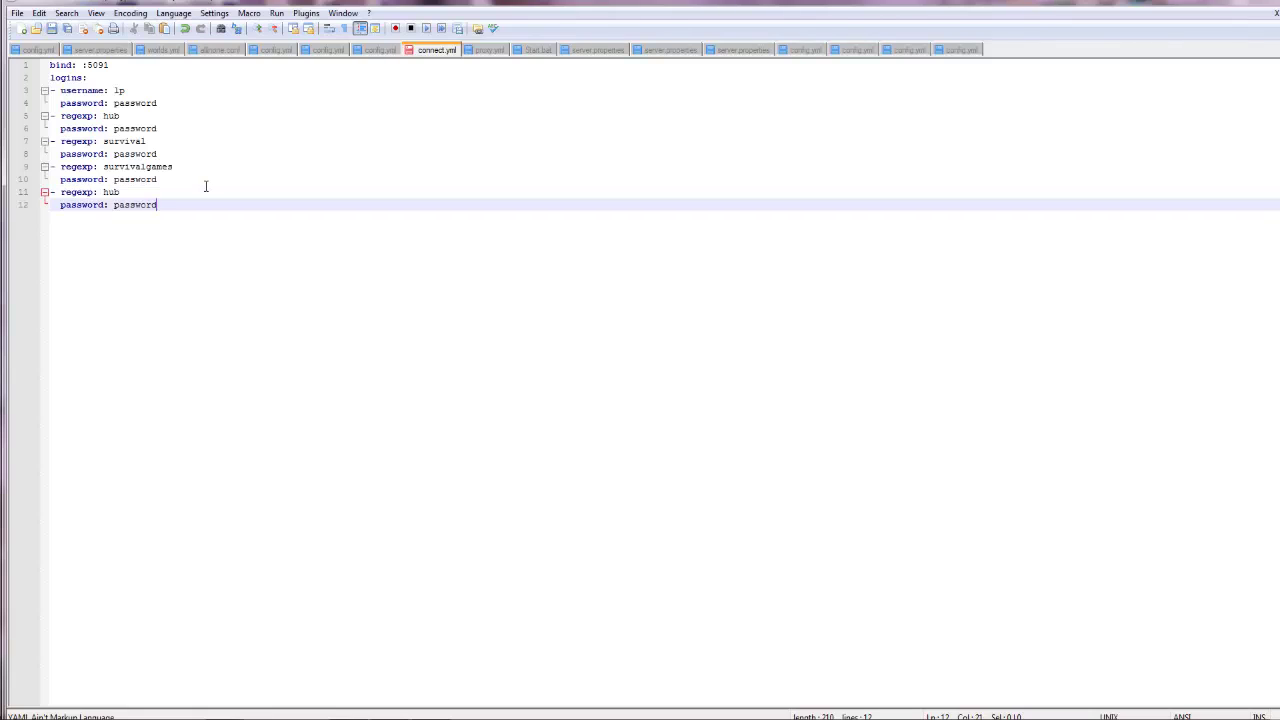
# Step: Delete the duplicated hub entry from lines 11–12
pyautogui.press('Up')
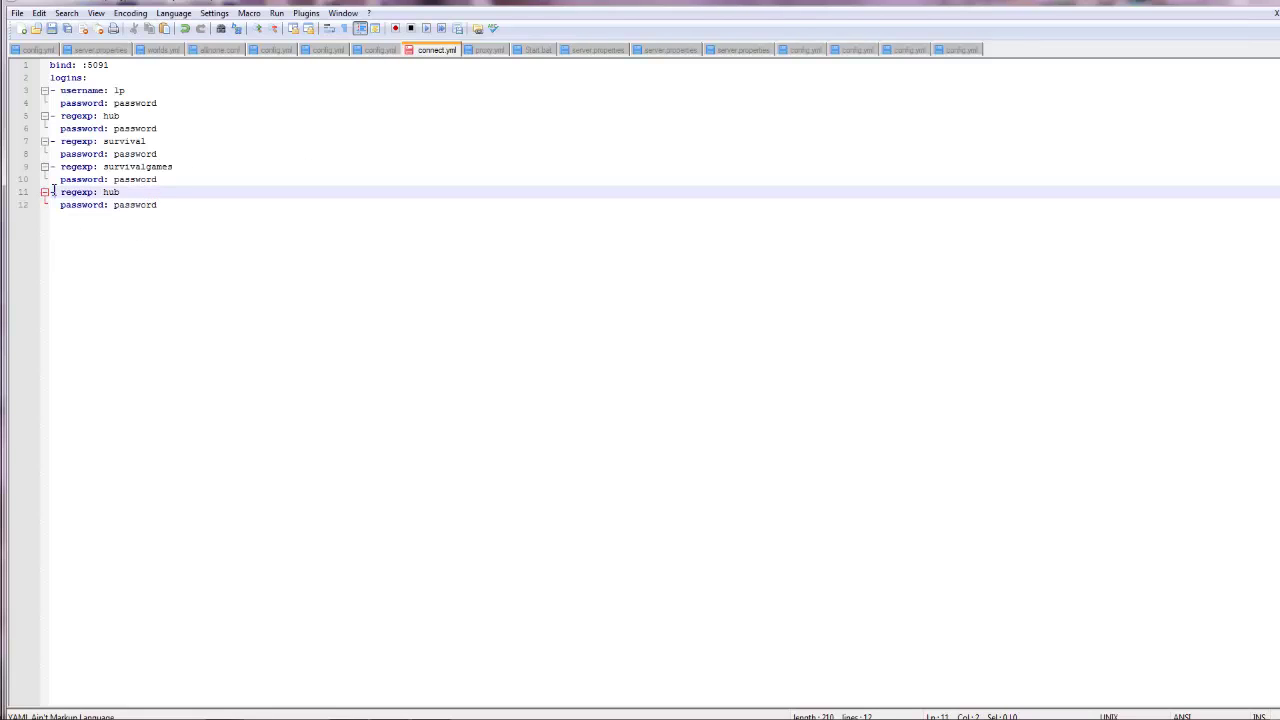
pyautogui.click(70, 153)
pyautogui.press('Down')
pyautogui.click(73, 143)
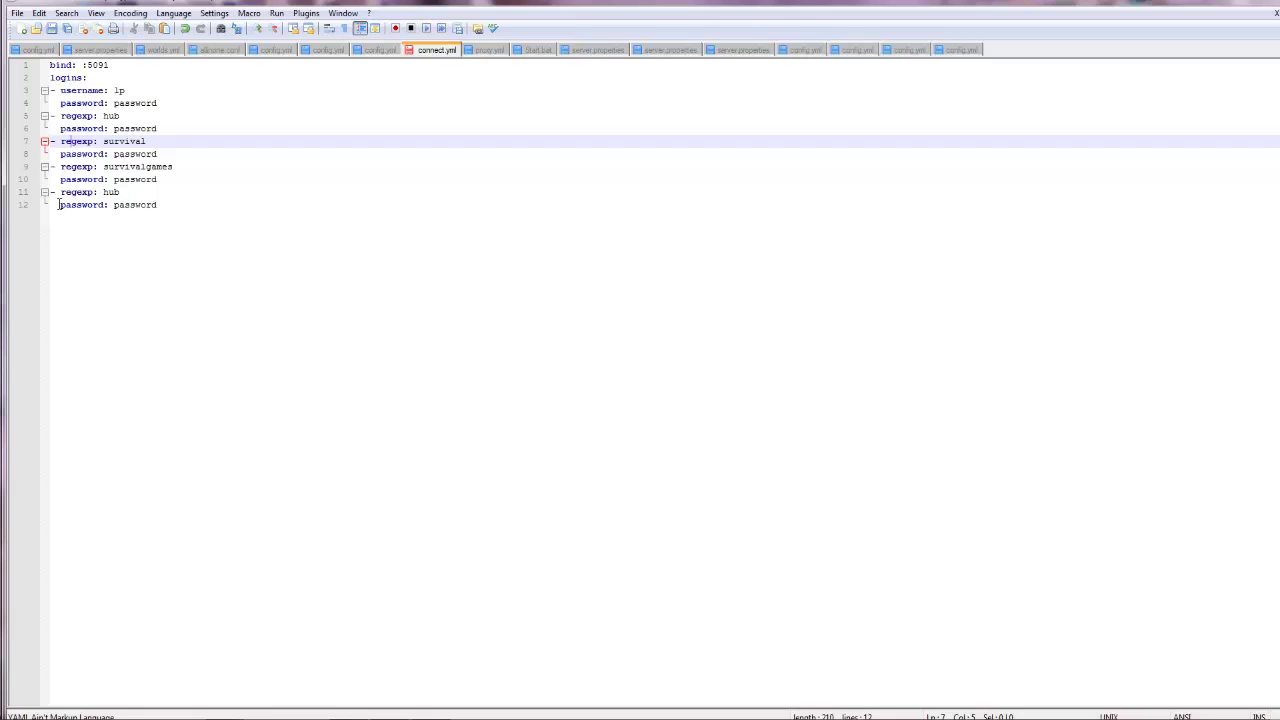
pyautogui.moveTo(182, 208); pyautogui.dragTo(40, 194)
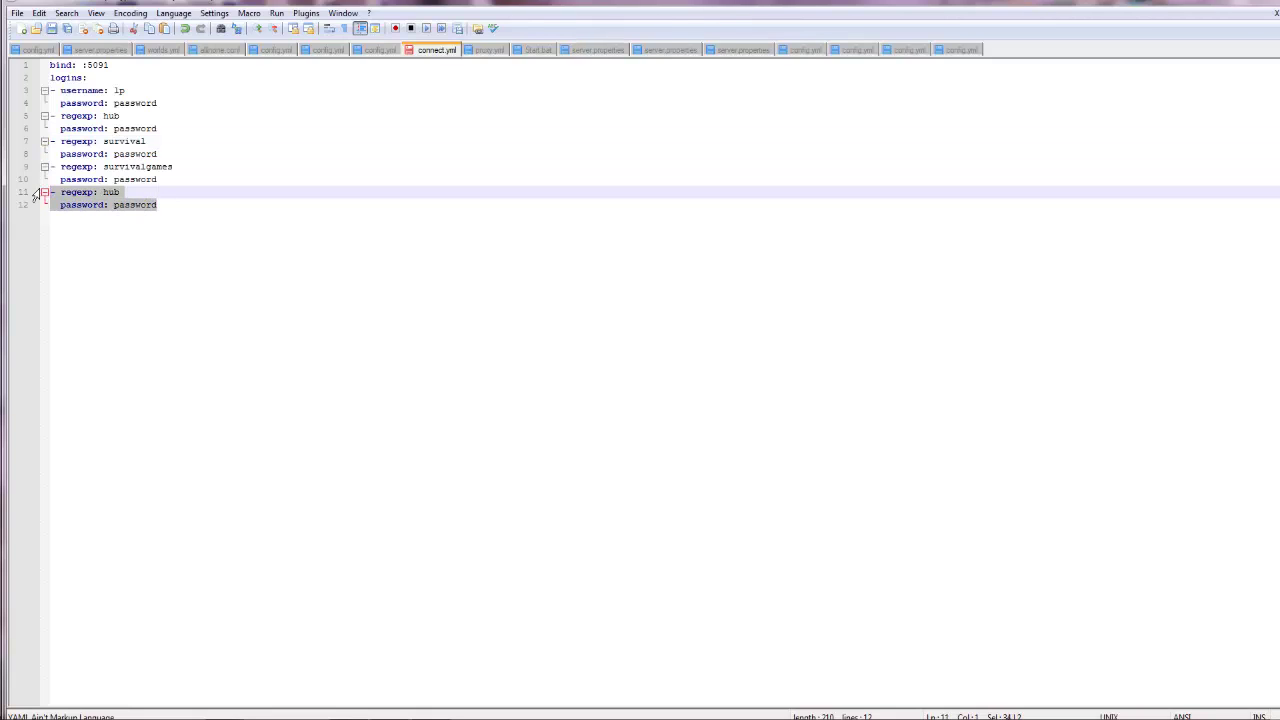
pyautogui.press('Delete')
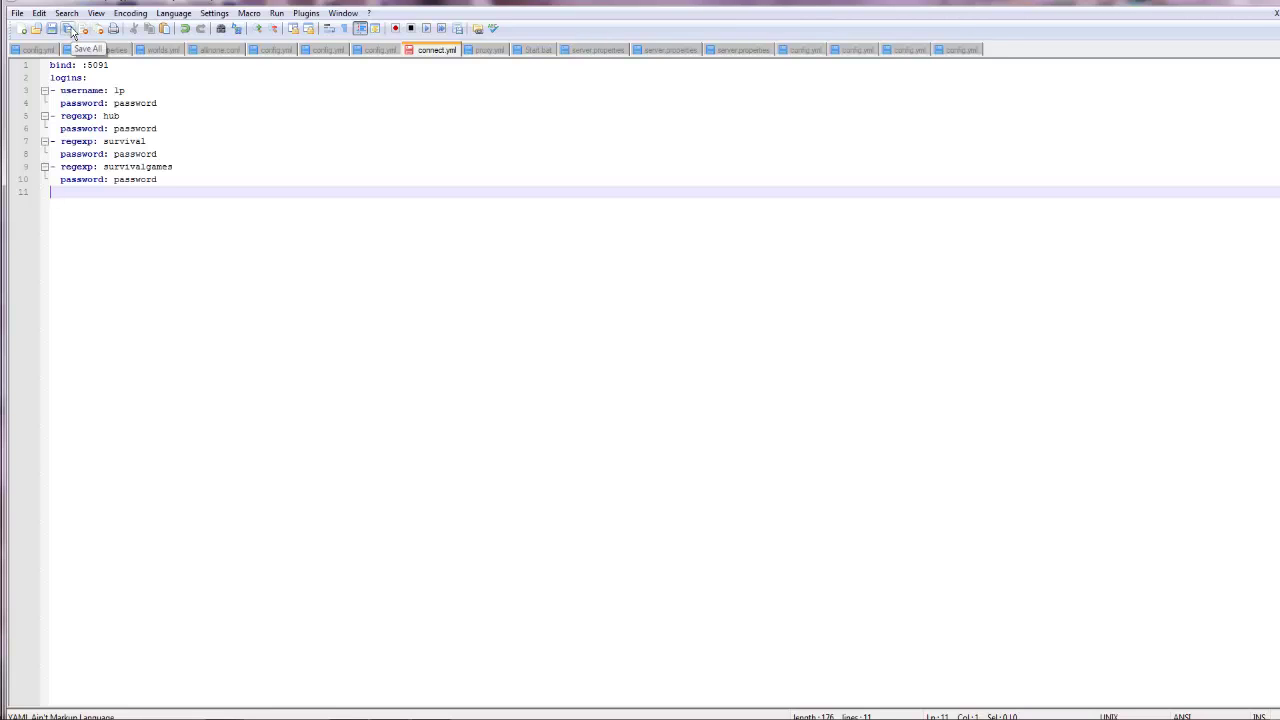
# Step: Save connect.yml with Save All, keeping its four login entries
pyautogui.click(62, 128)
pyautogui.click(60, 141)
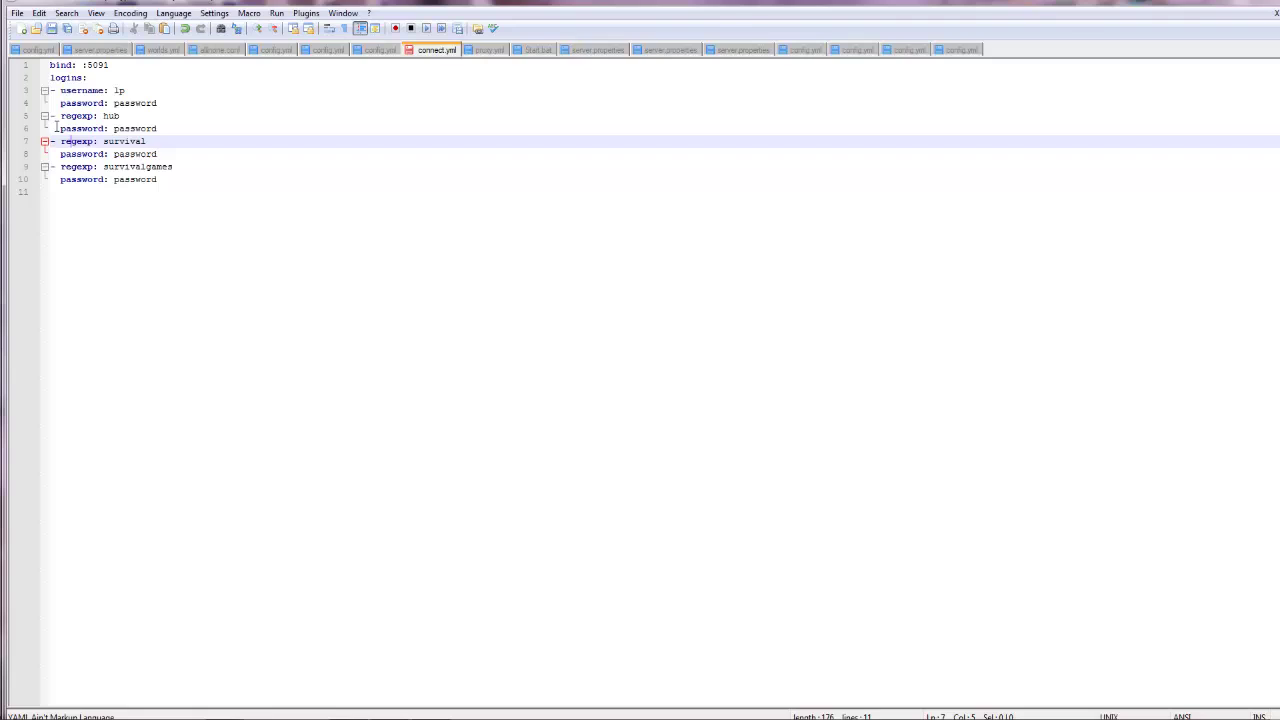
pyautogui.click(62, 128)
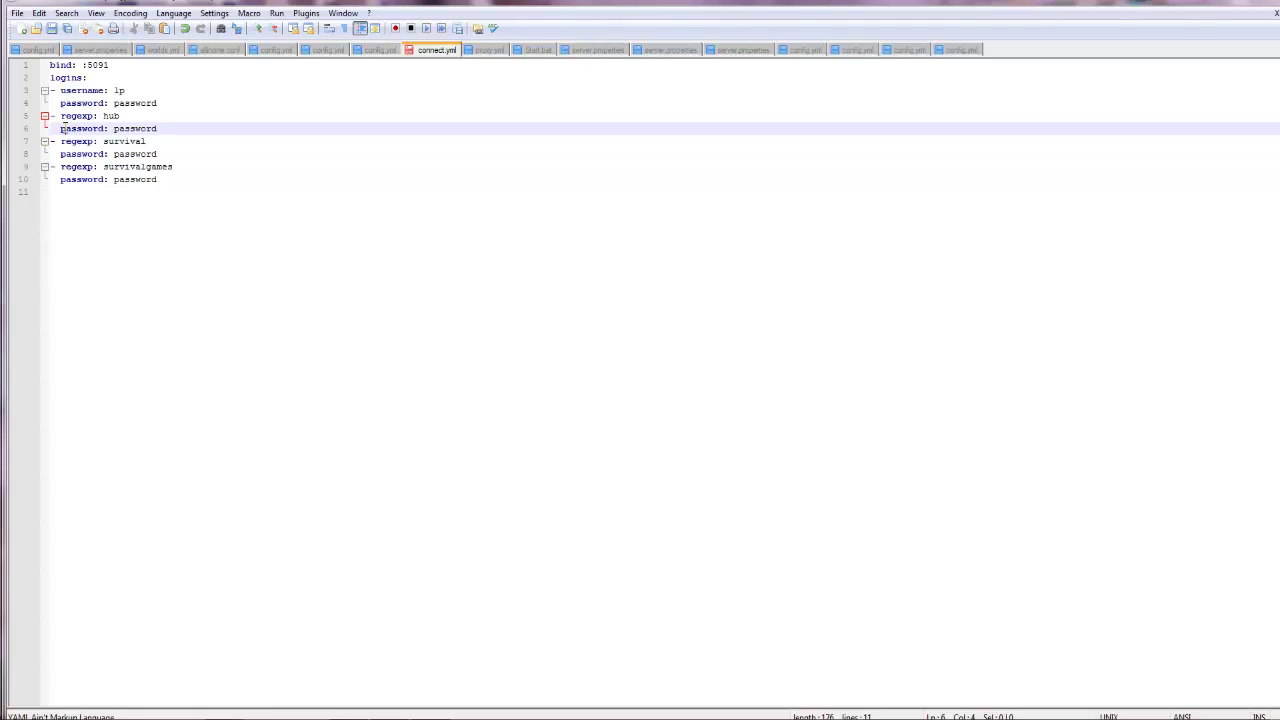
pyautogui.click(65, 30)
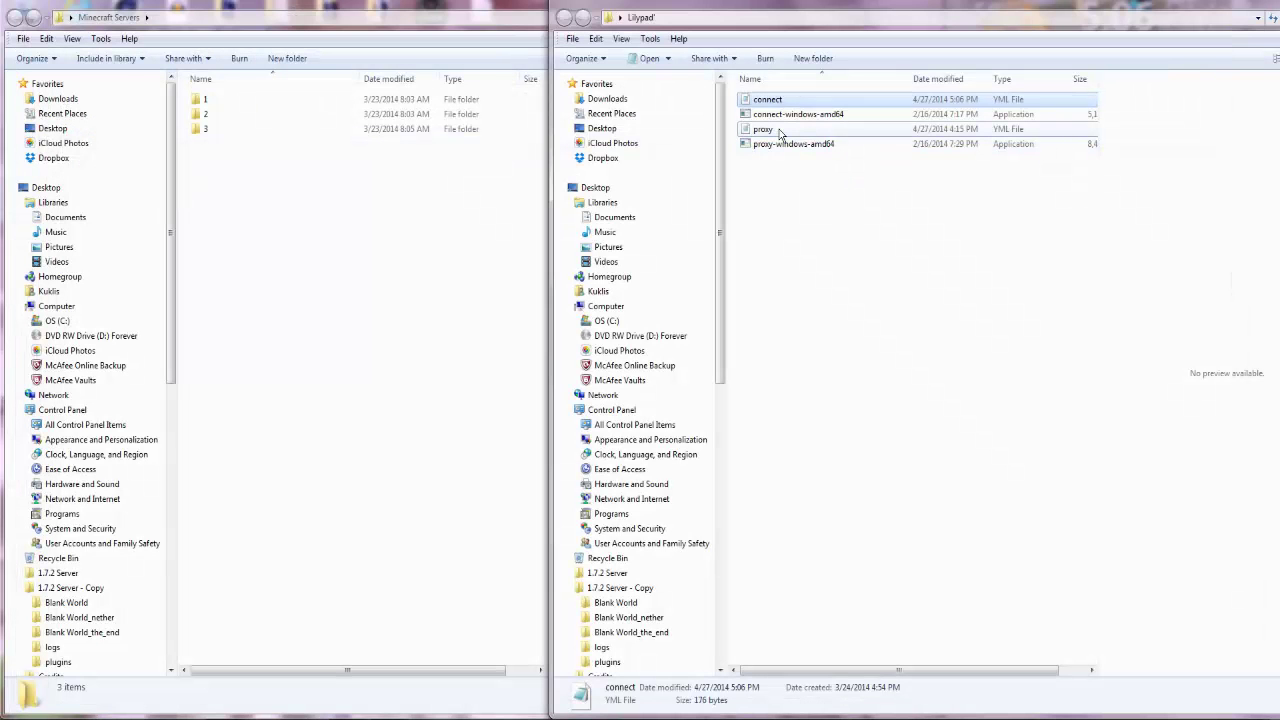
pyautogui.rightClick(780, 133)
pyautogui.click(835, 184)
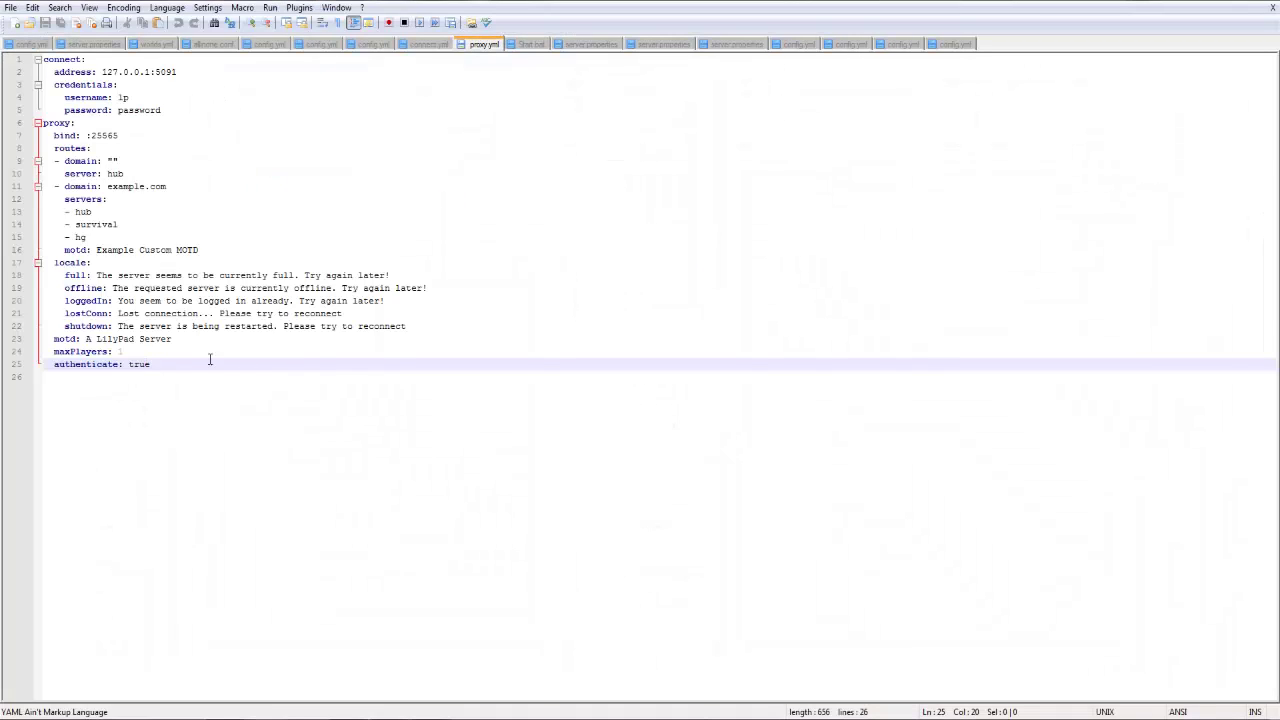
pyautogui.moveTo(311, 397); pyautogui.dragTo(69, 97)
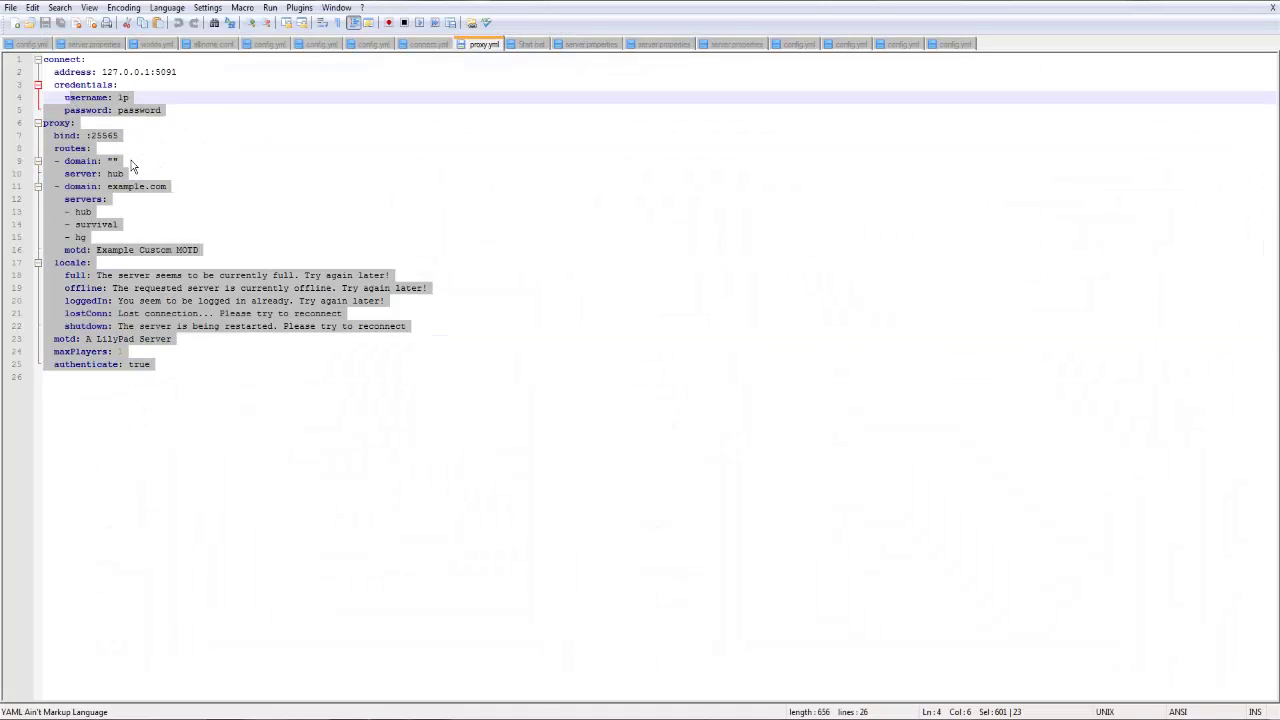
pyautogui.click(120, 199)
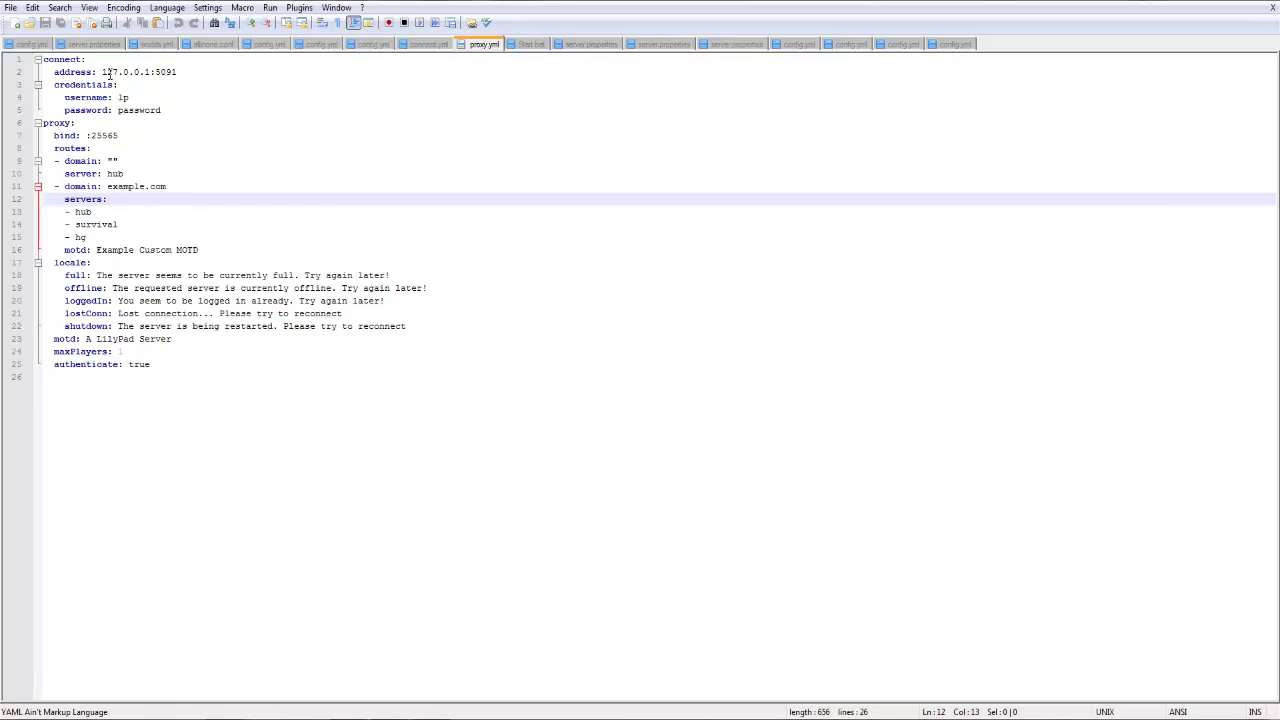
pyautogui.moveTo(183, 110); pyautogui.dragTo(42, 85)
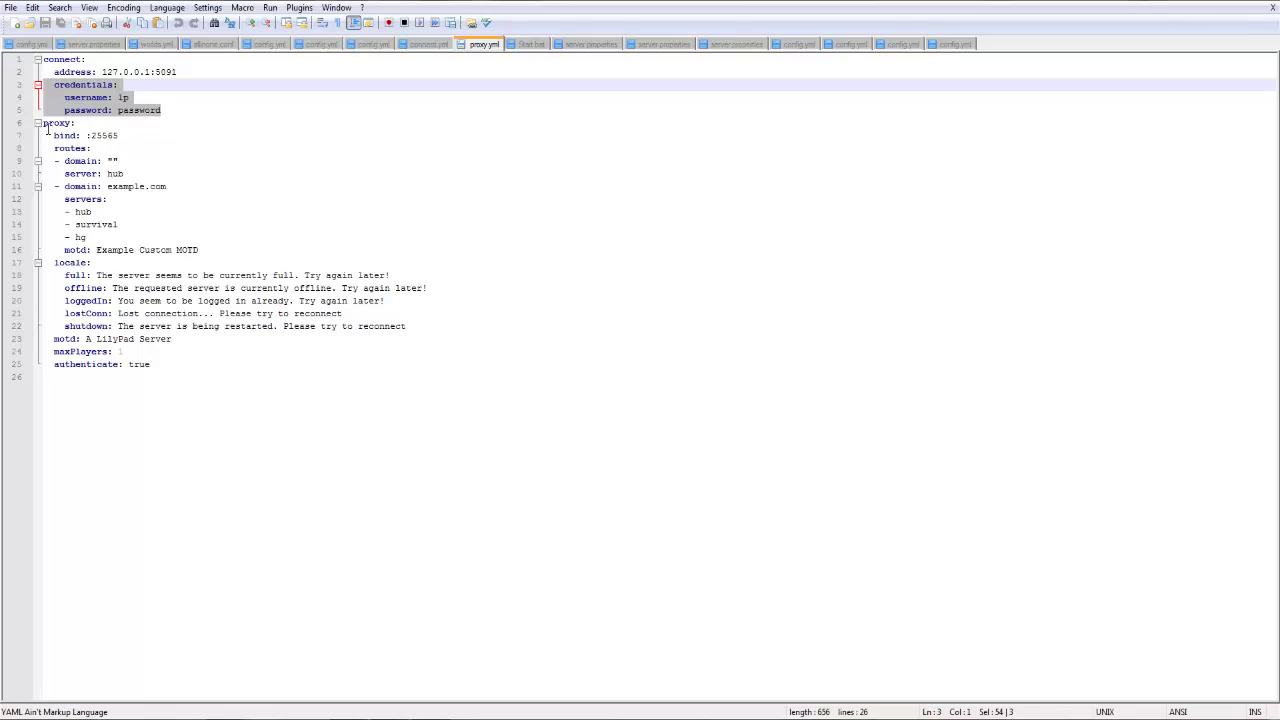
pyautogui.doubleClick(118, 173)
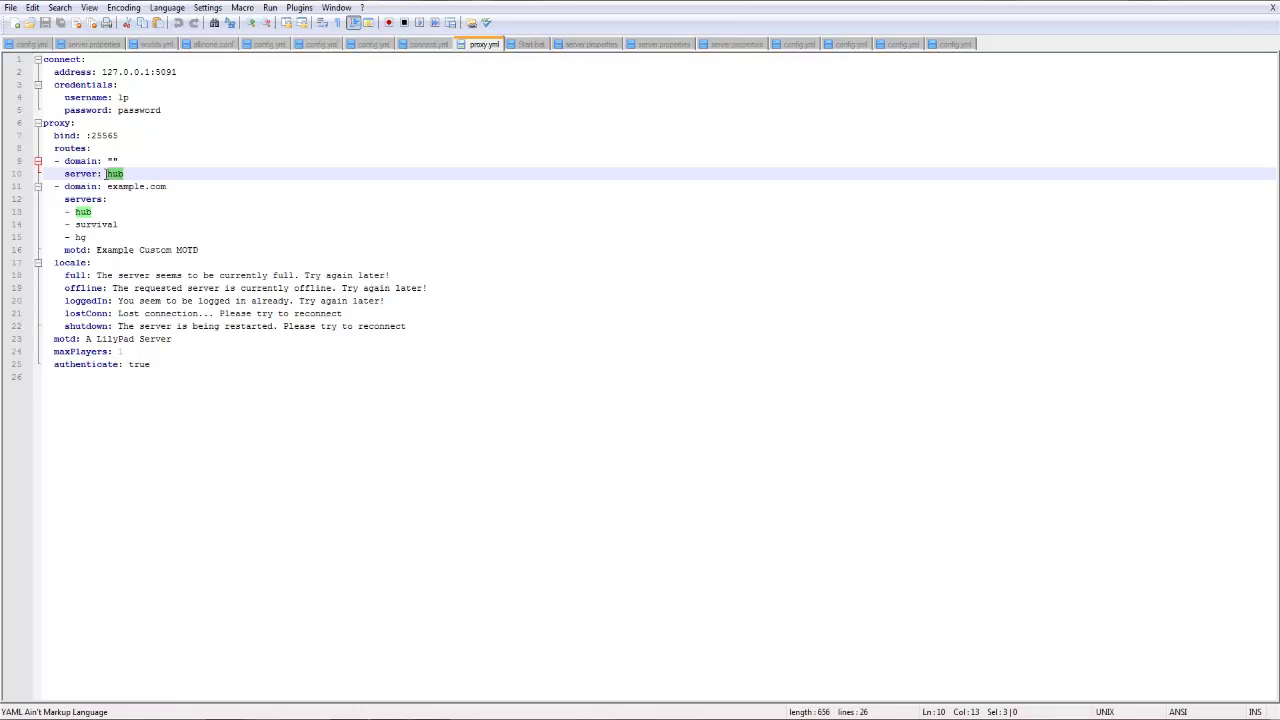
pyautogui.click(124, 173)
pyautogui.doubleClick(118, 173)
pyautogui.click(134, 170)
pyautogui.moveTo(216, 249); pyautogui.dragTo(91, 262)
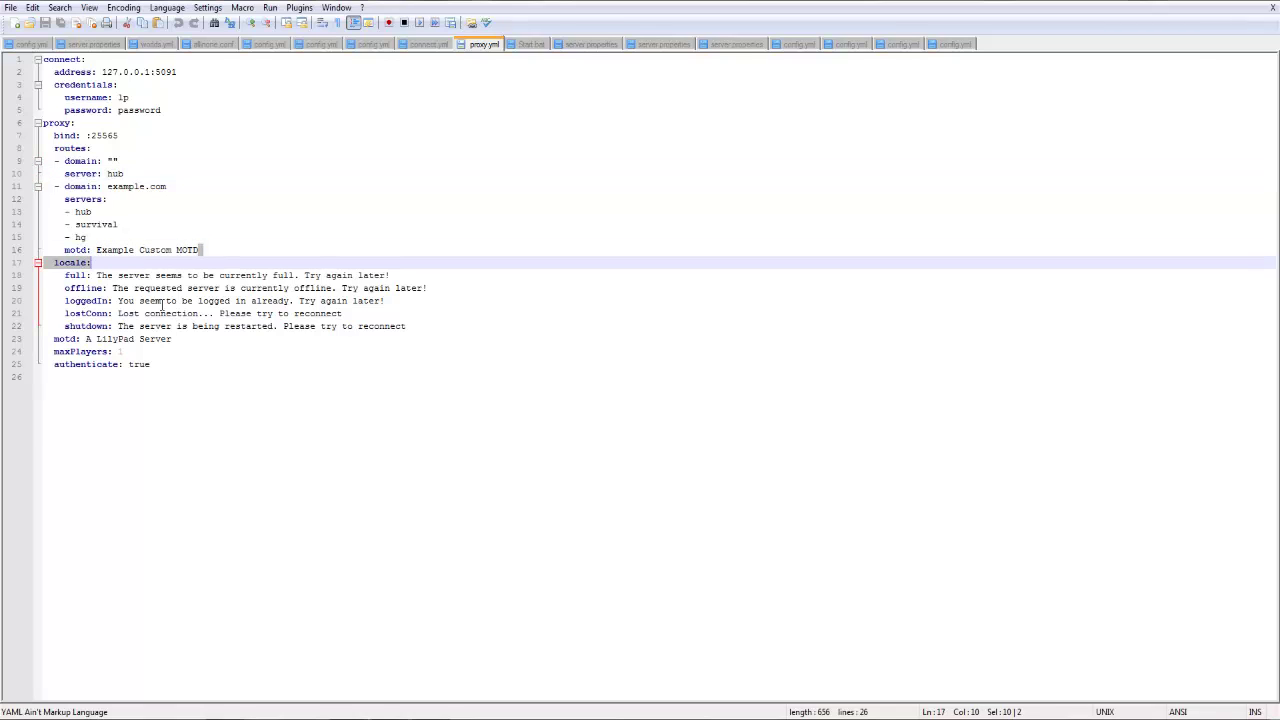
pyautogui.click(184, 287)
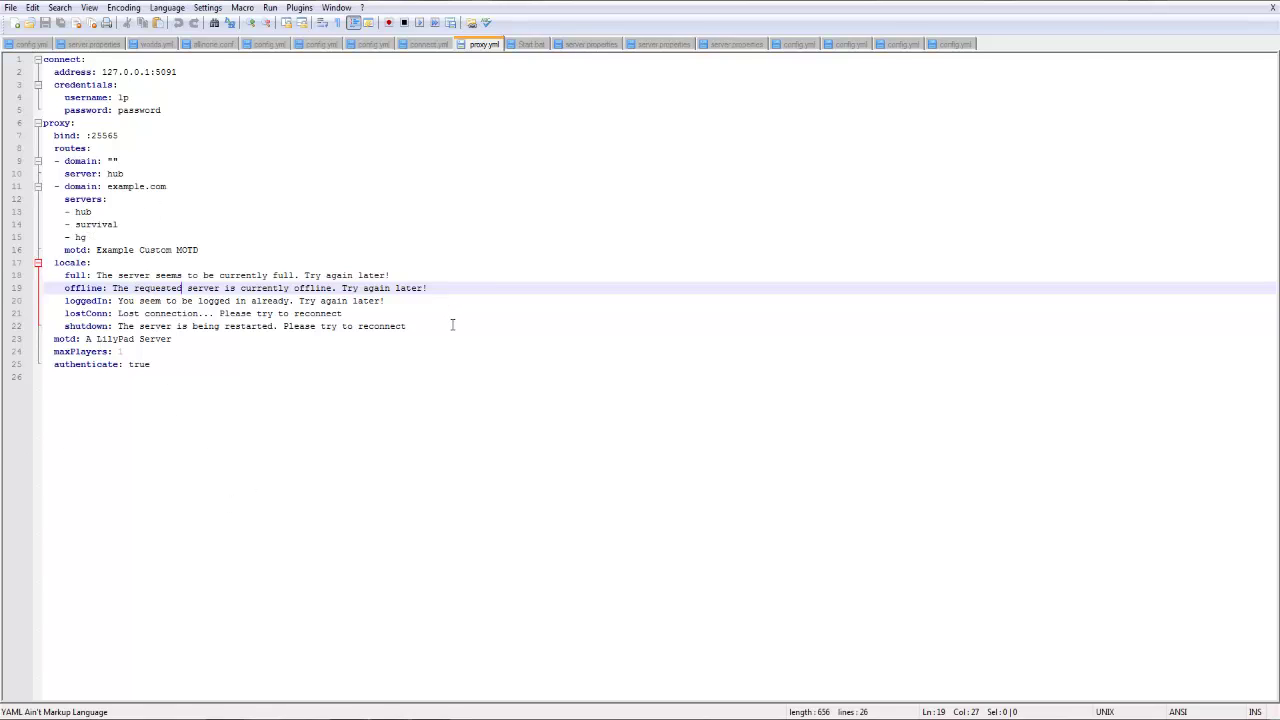
pyautogui.moveTo(451, 326); pyautogui.dragTo(10, 250)
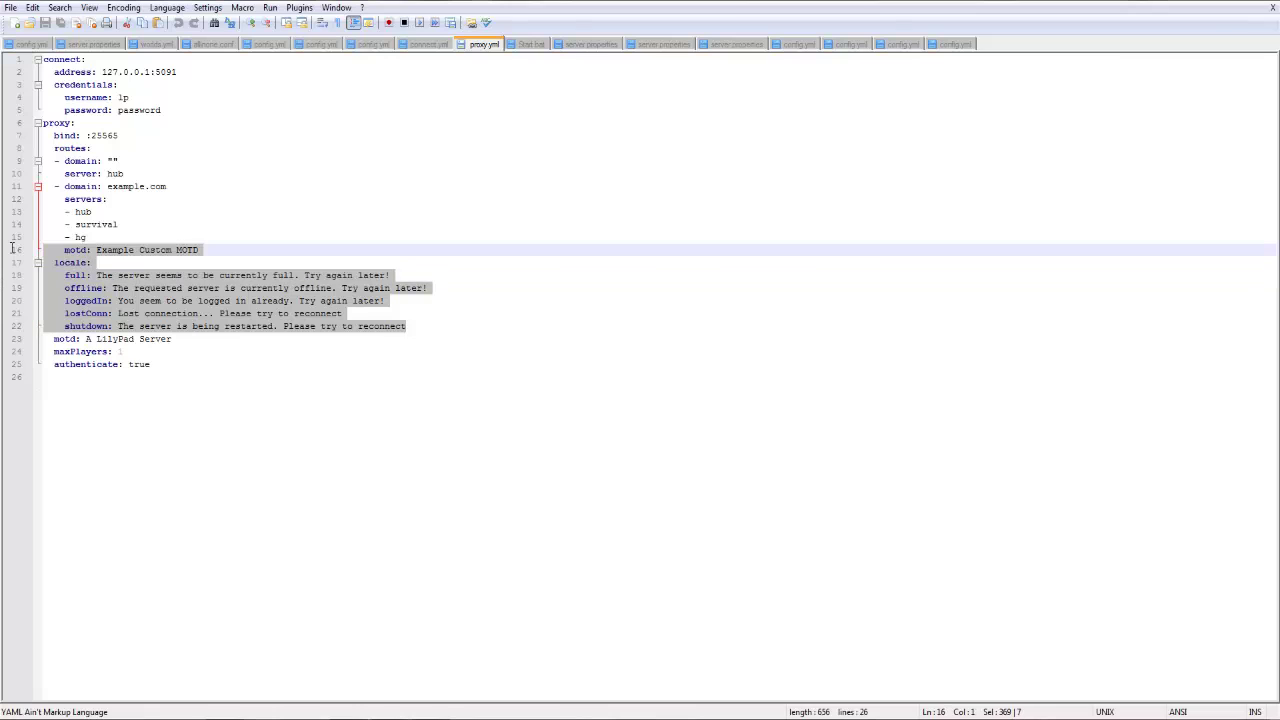
pyautogui.click(110, 262)
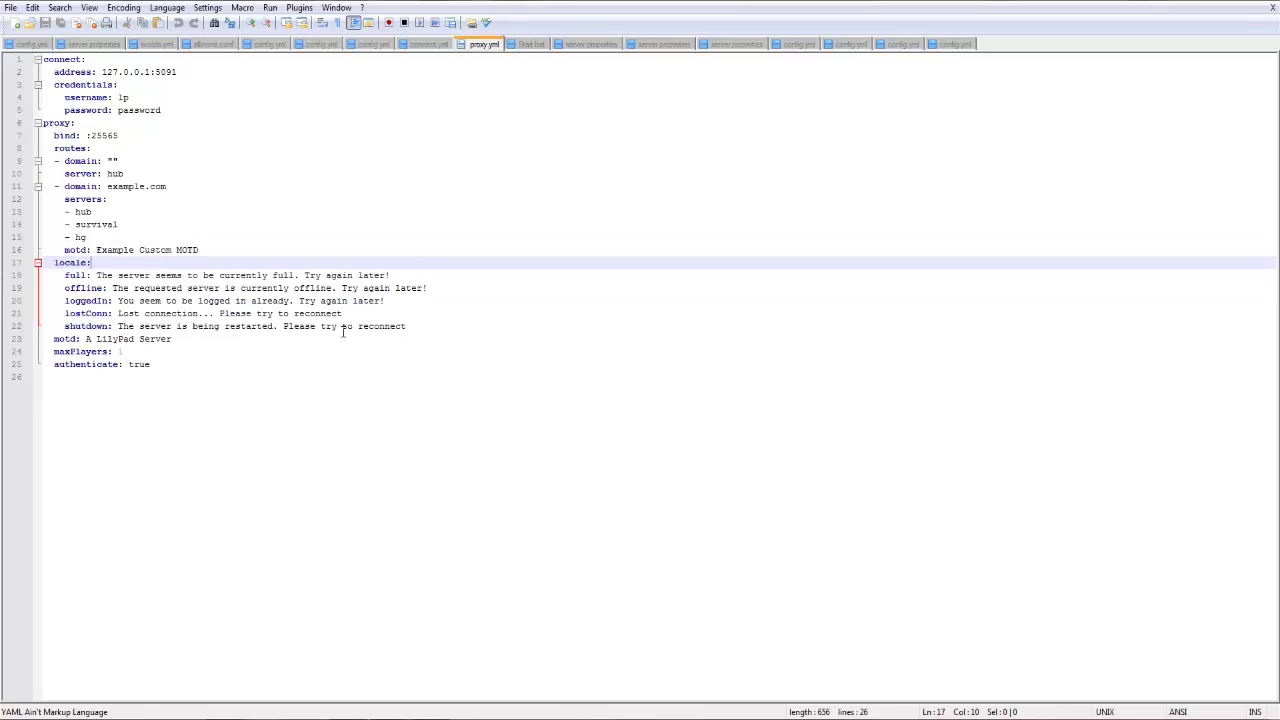
pyautogui.moveTo(175, 339); pyautogui.dragTo(86, 340)
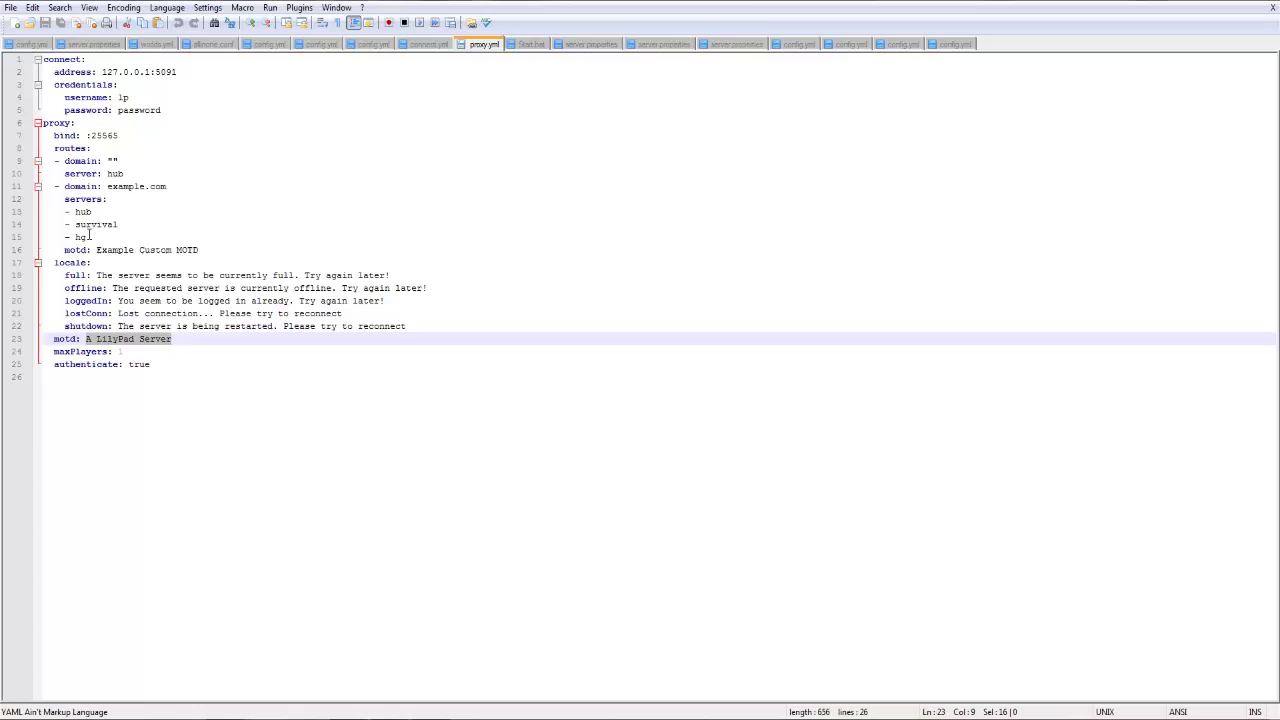
# Step: Delete the '- hg' server entry and start a fresh line under '- survival'
pyautogui.moveTo(95, 237); pyautogui.dragTo(65, 236)
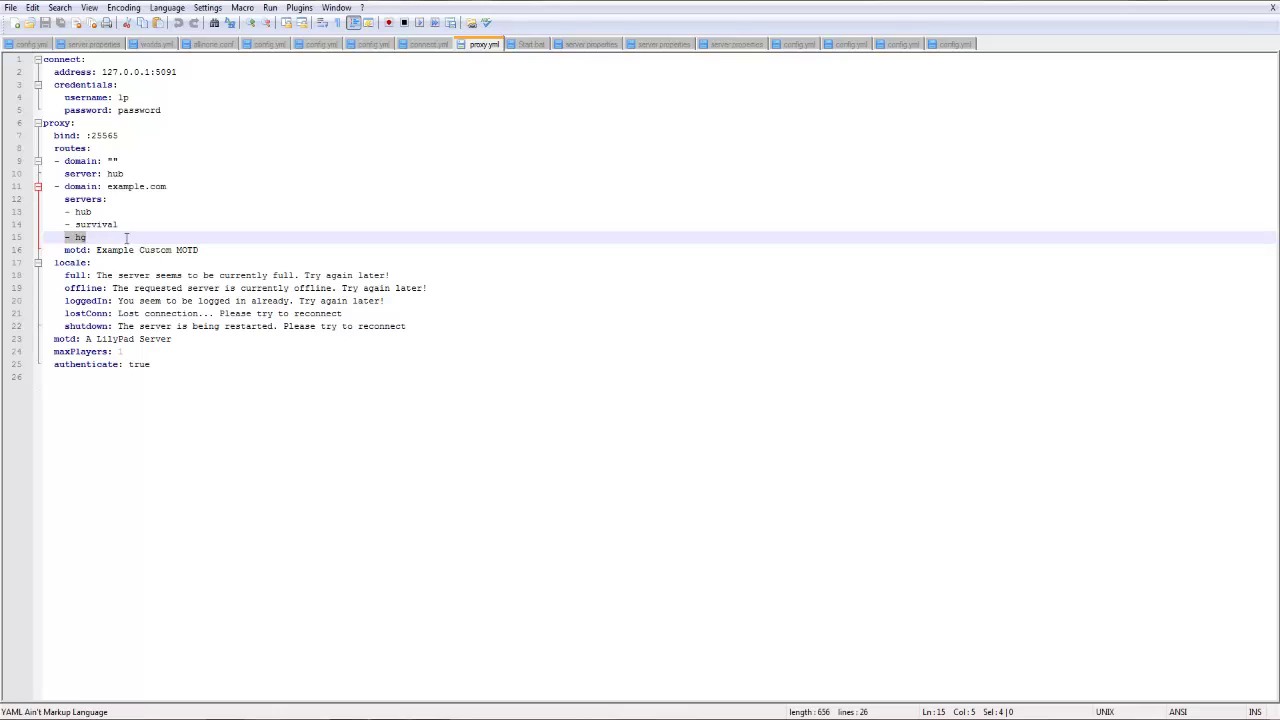
pyautogui.press('Delete')
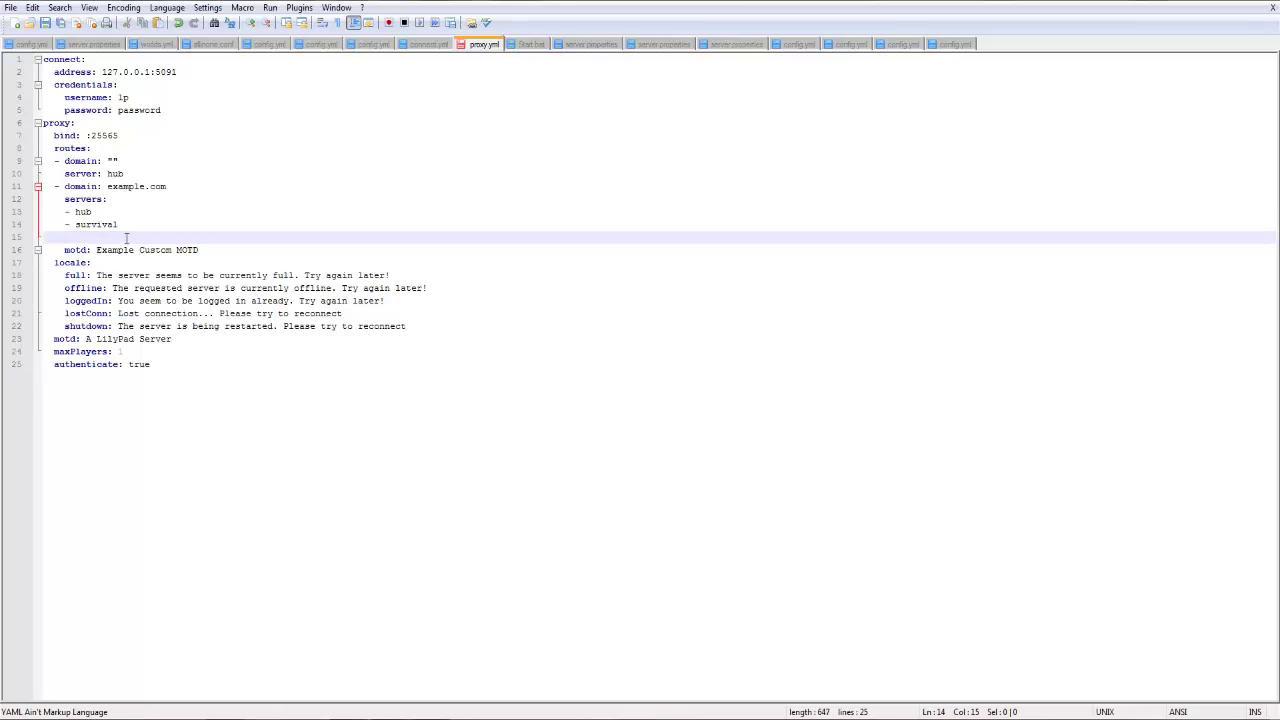
pyautogui.press('BackSpace')
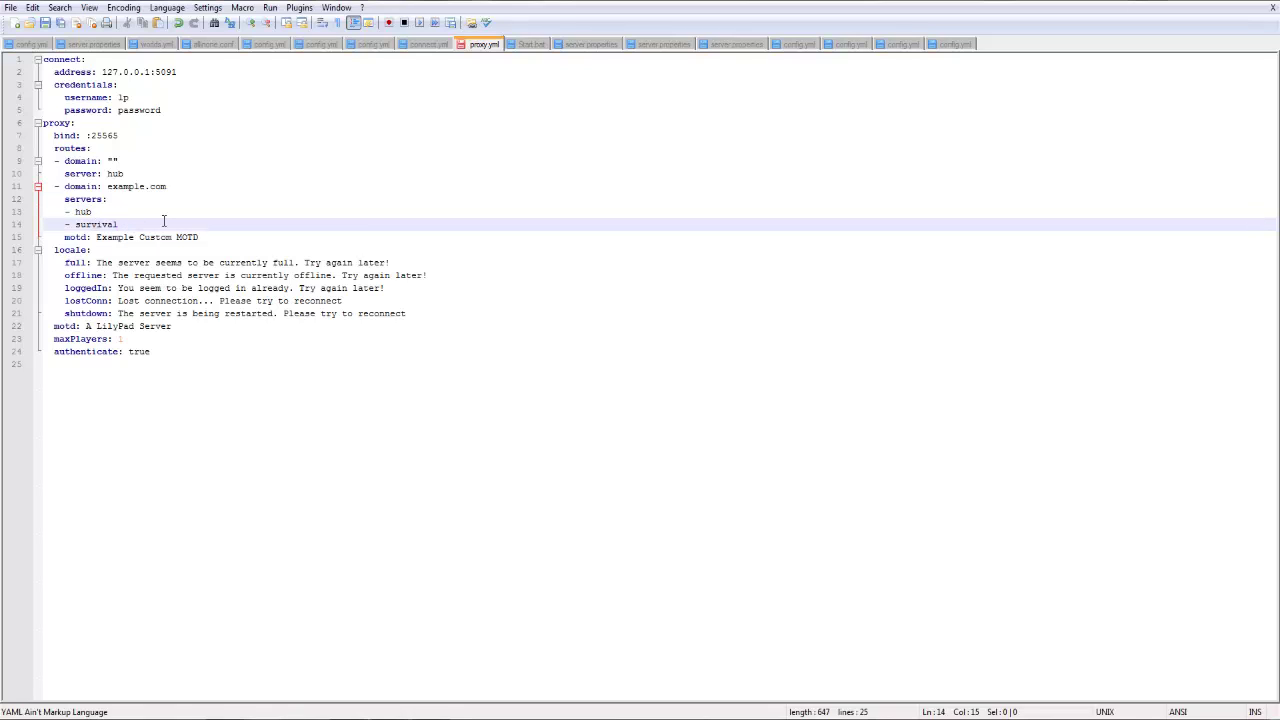
pyautogui.press('Return')
# Step: Re-enter the server entry ('- hu') on line 15 and remove its leading indentation
pyautogui.write('- hu')
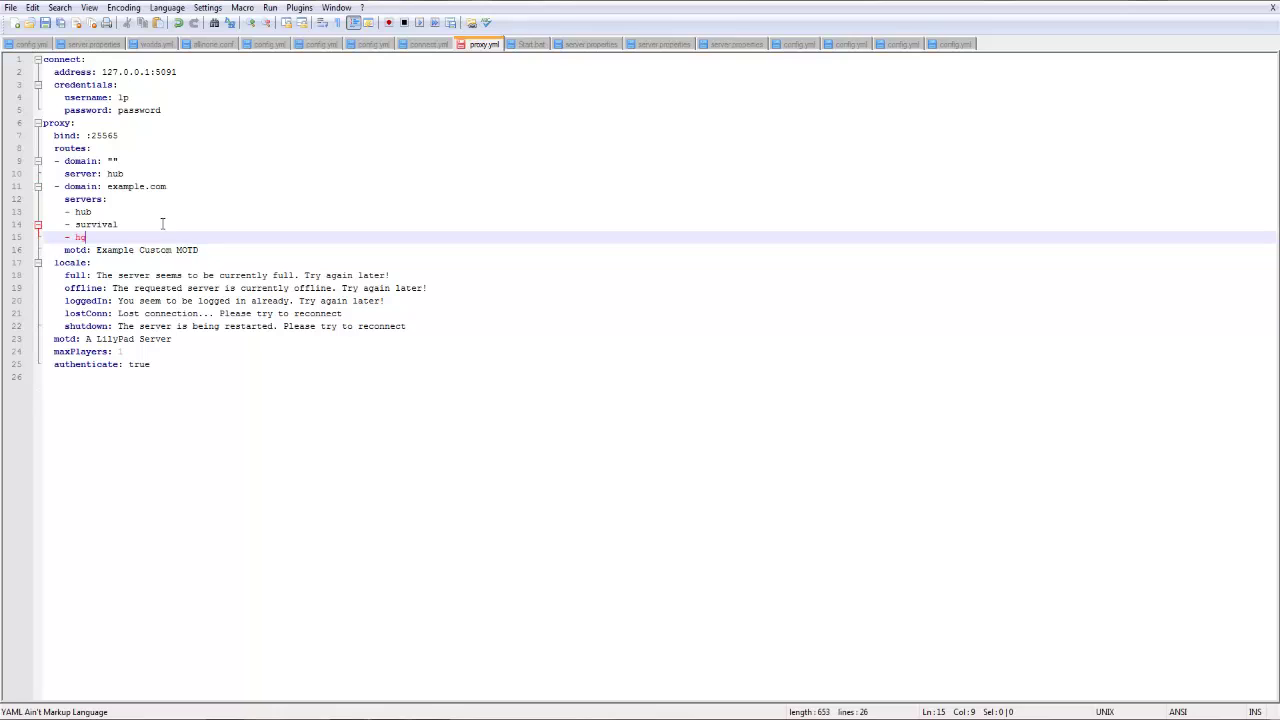
pyautogui.click(46, 228)
pyautogui.press('Down')
pyautogui.moveTo(87, 237); pyautogui.dragTo(71, 237)
pyautogui.click(118, 228)
pyautogui.click(80, 237)
pyautogui.press('BackSpace')
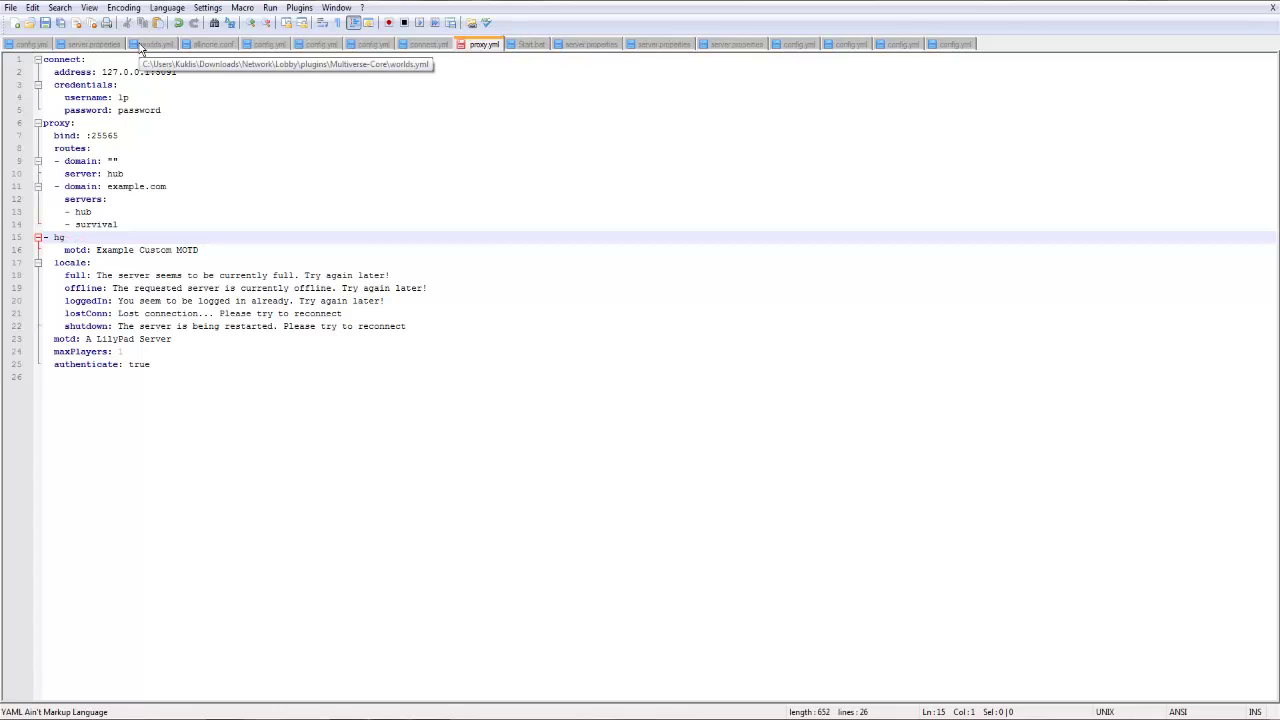
pyautogui.press('BackSpace')
pyautogui.press('BackSpace')
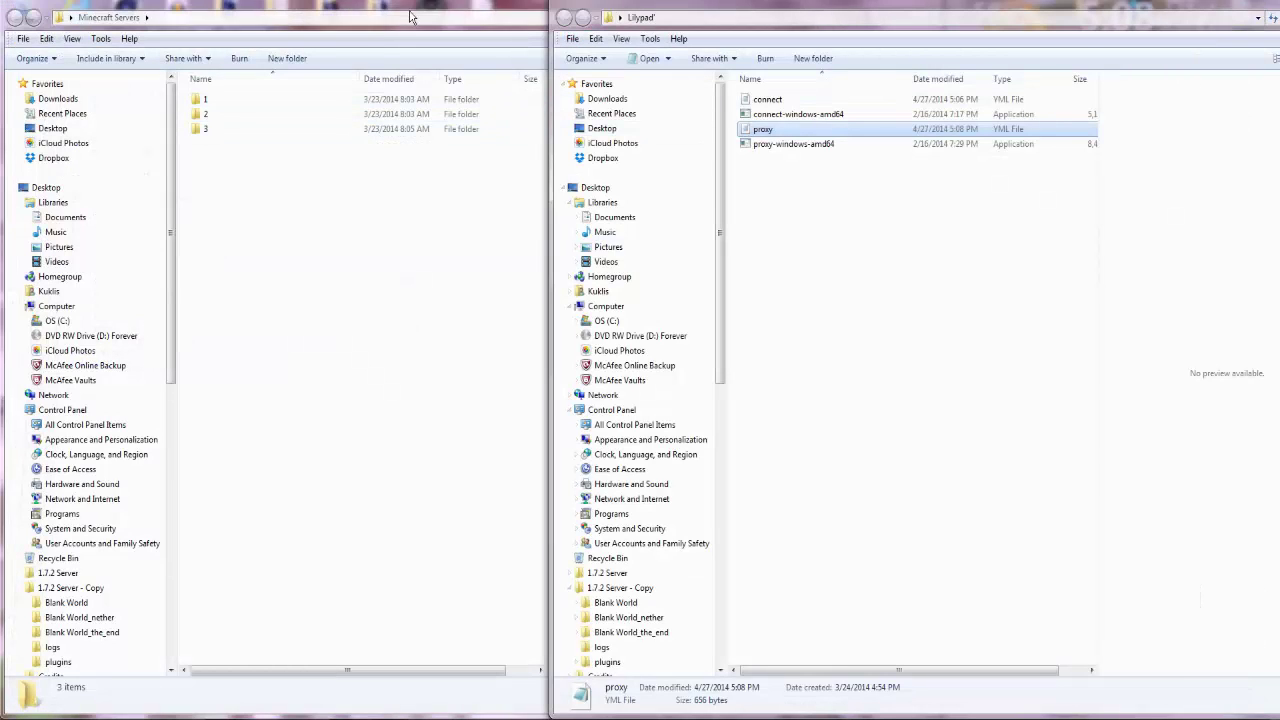
# Step: Open server 1's LilyPad-Connect config in Notepad++ and highlight its username and password lines
pyautogui.moveTo(804, 217); pyautogui.dragTo(768, 97)
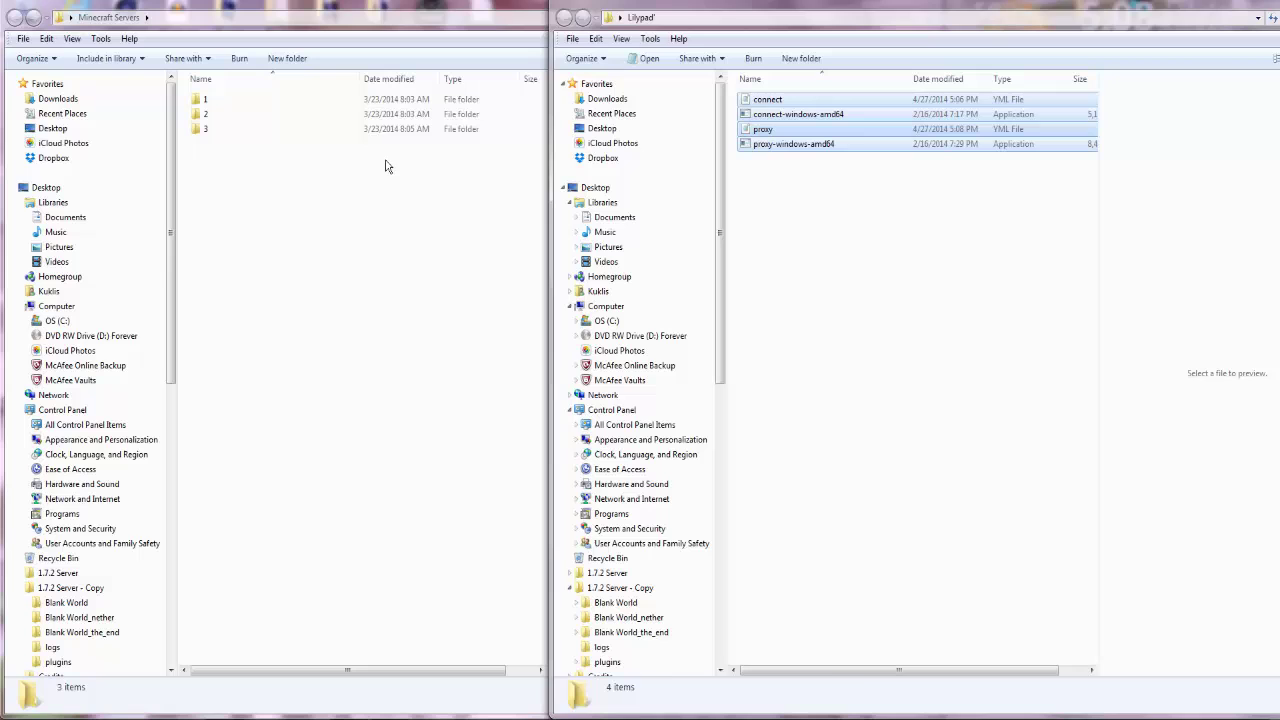
pyautogui.doubleClick(214, 98)
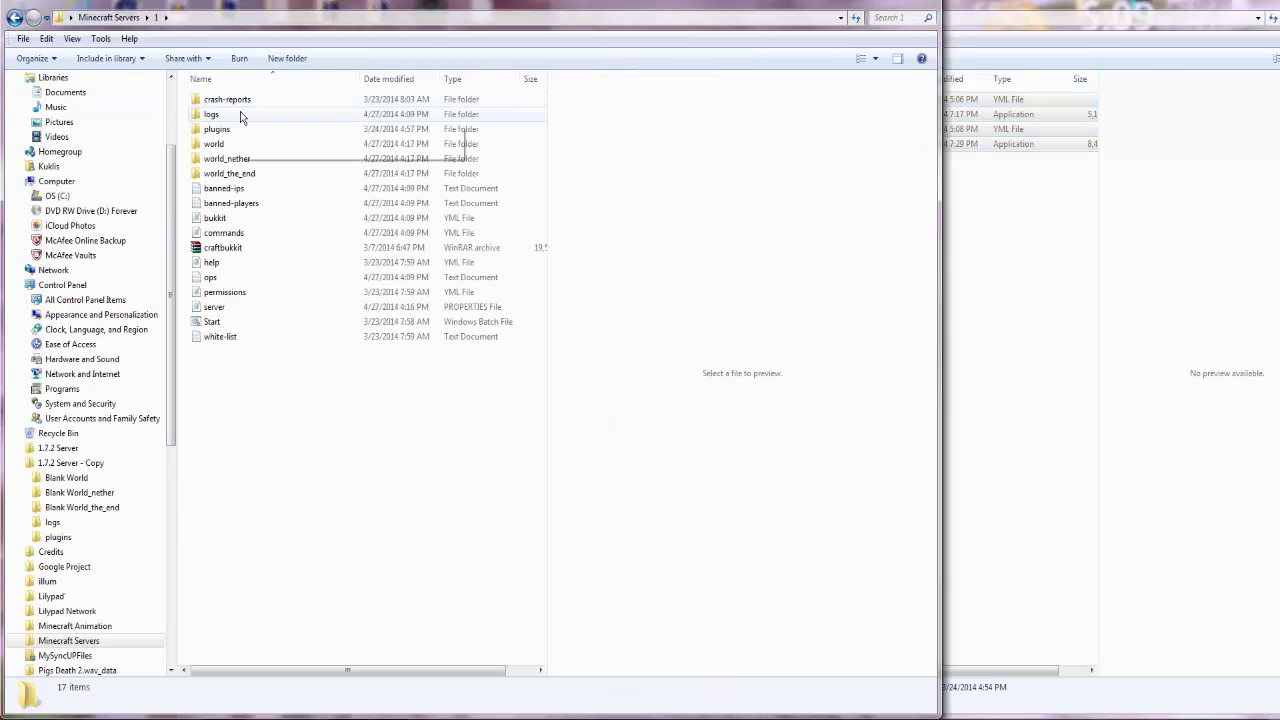
pyautogui.doubleClick(239, 131)
pyautogui.doubleClick(239, 103)
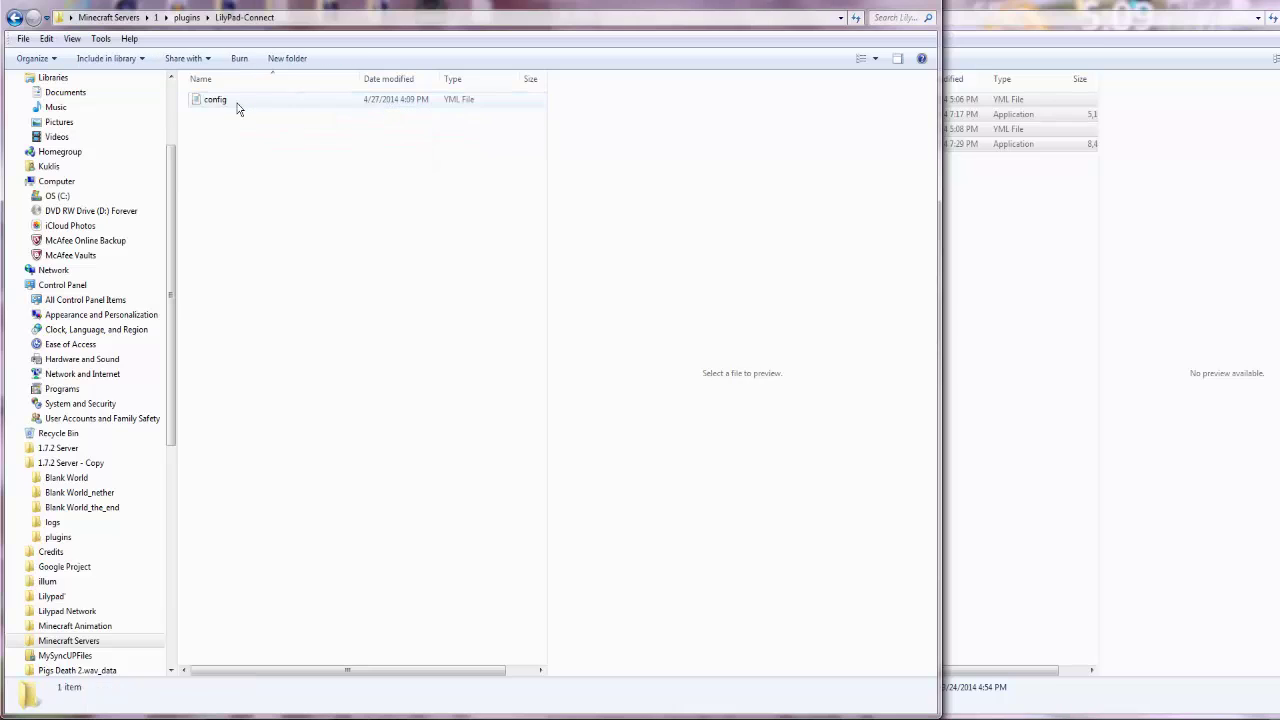
pyautogui.rightClick(237, 104)
pyautogui.click(214, 100)
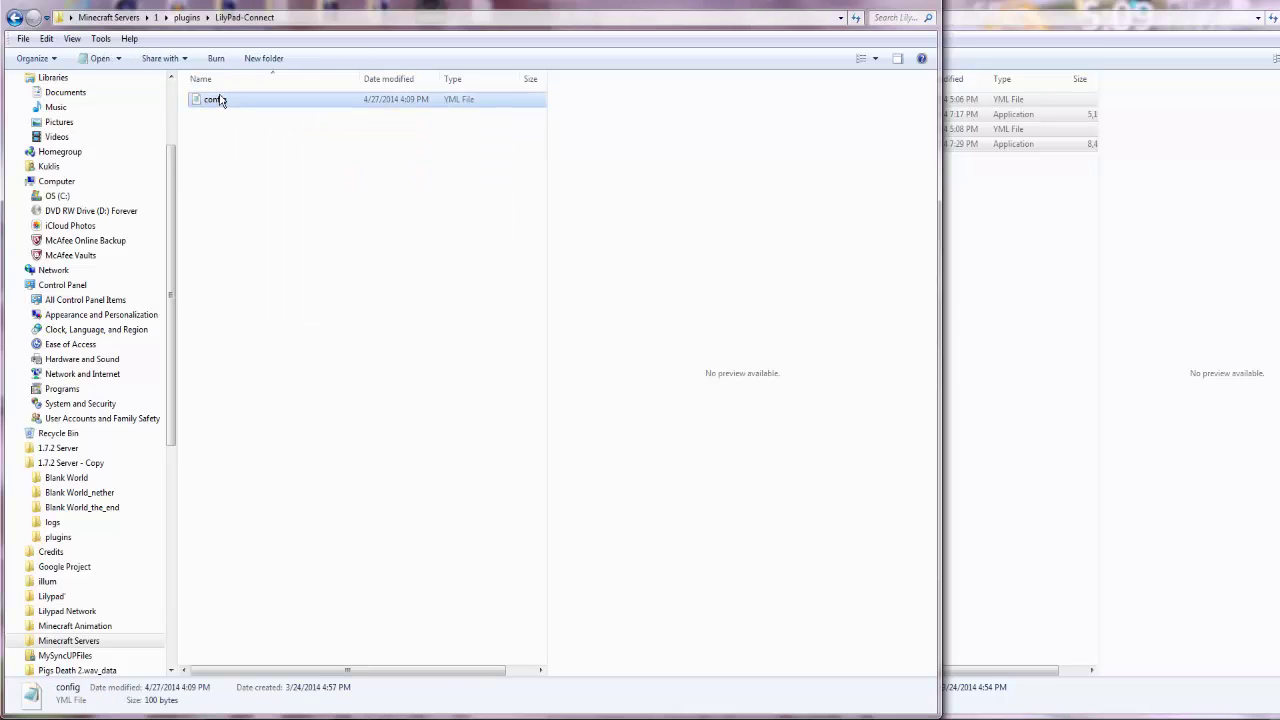
pyautogui.rightClick(218, 98)
pyautogui.click(277, 150)
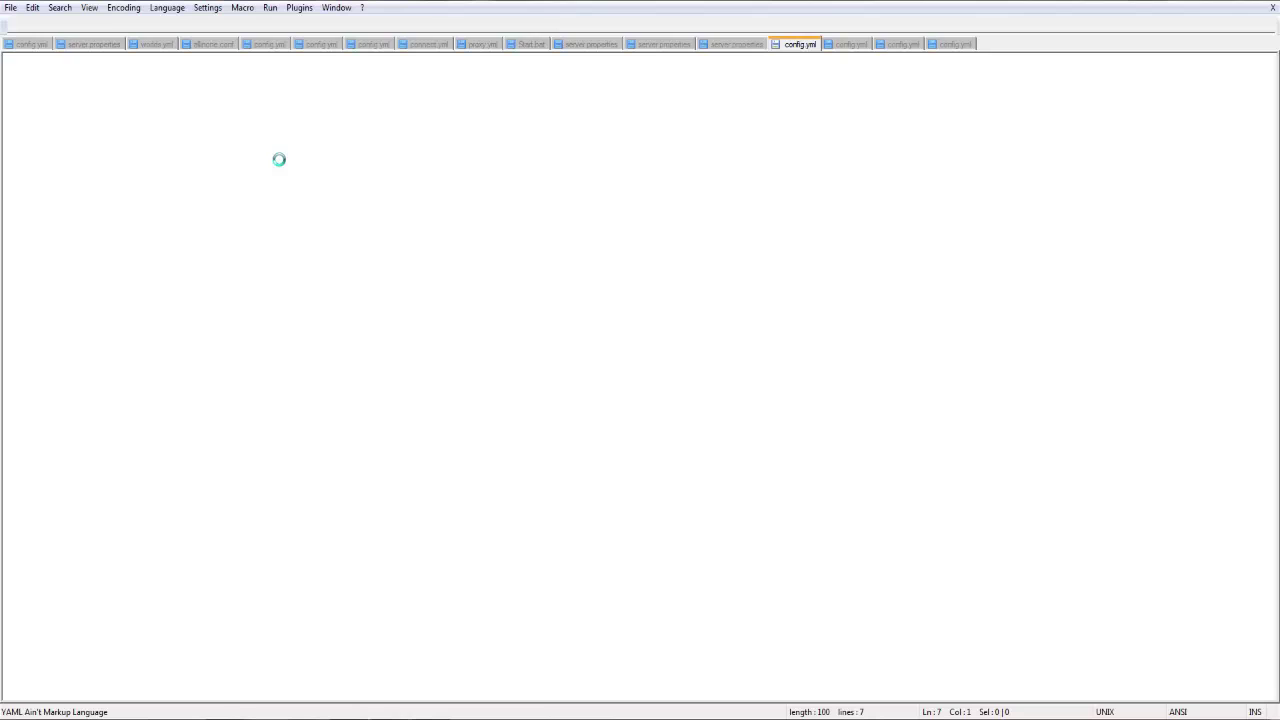
pyautogui.moveTo(210, 128); pyautogui.dragTo(62, 110)
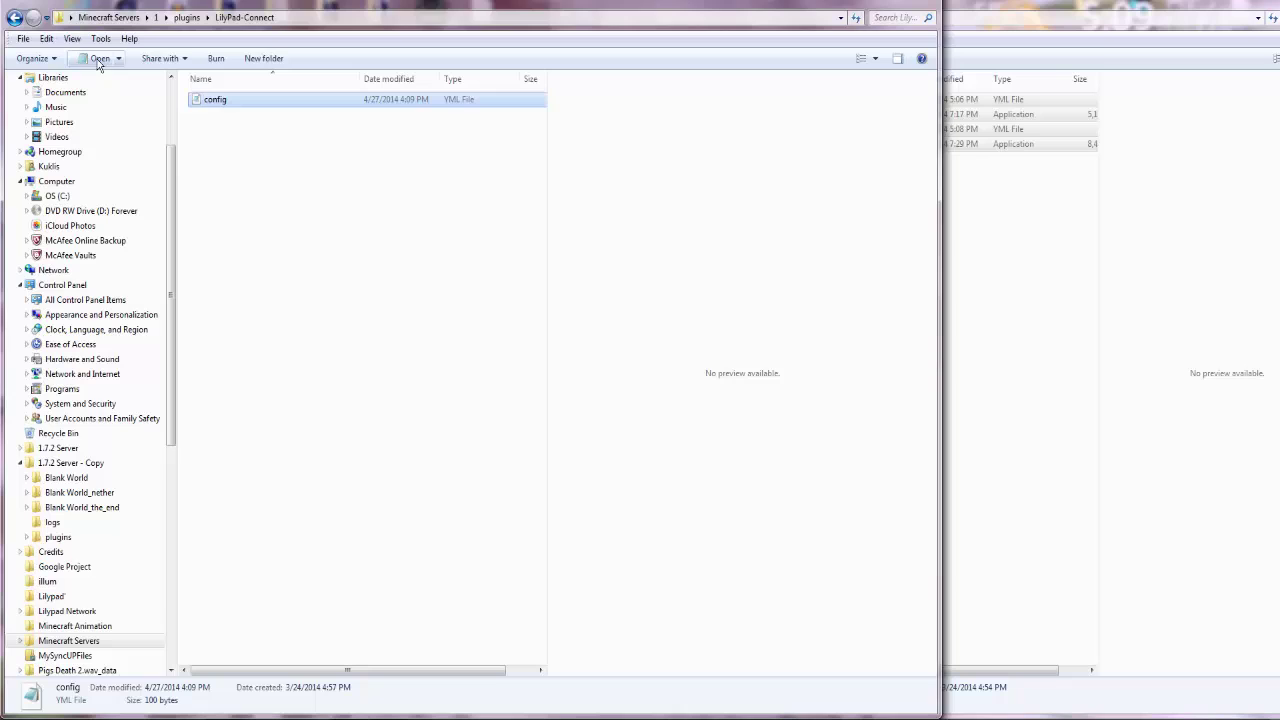
# Step: Go back to plugins, open the LilyPad-PortalCommand folder and select its config file
pyautogui.click(14, 17)
pyautogui.click(232, 115)
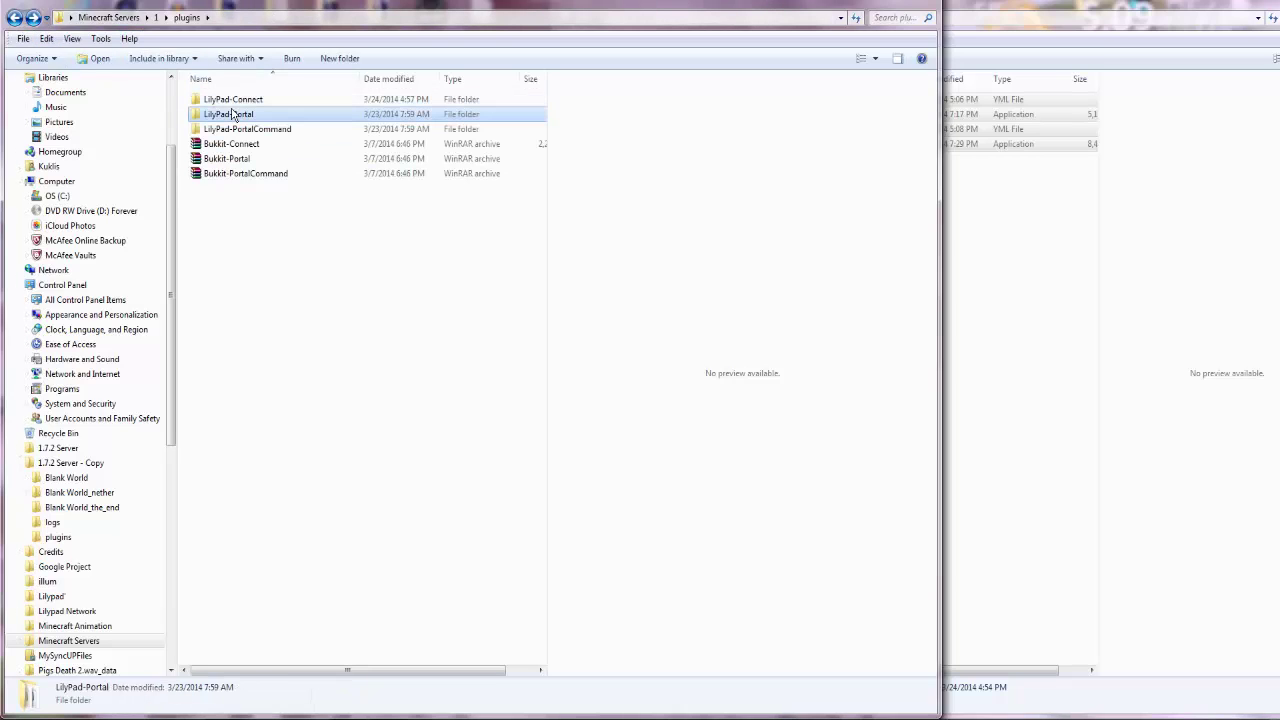
pyautogui.doubleClick(229, 129)
pyautogui.click(210, 103)
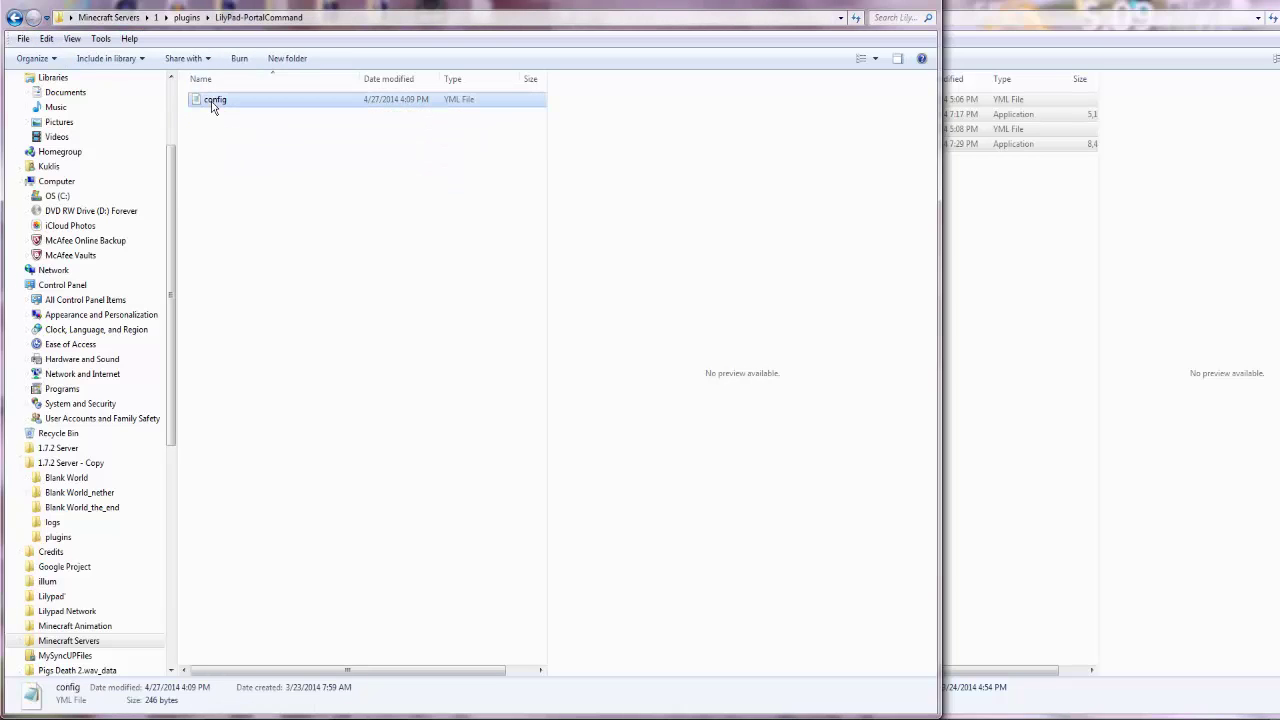
pyautogui.rightClick(211, 102)
# Step: Open PortalCommand's config.yml in Notepad++ and add '- survival' and an hg line under '- hub'
pyautogui.click(271, 160)
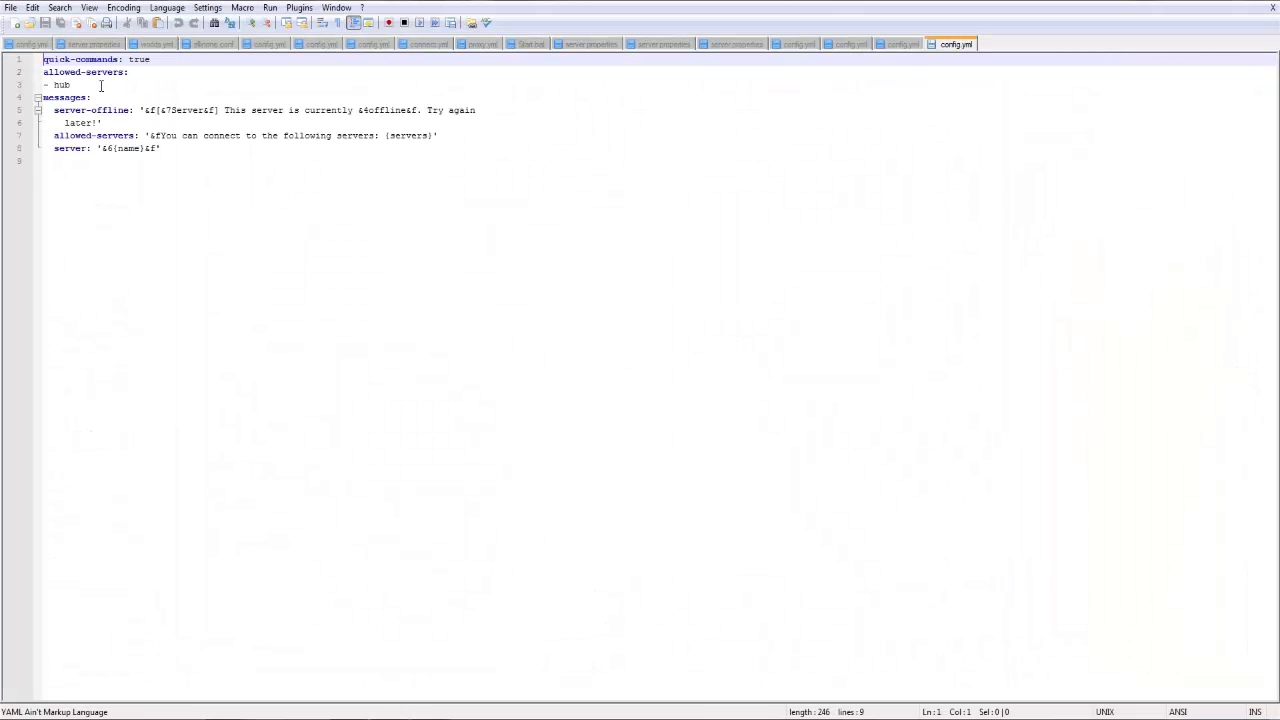
pyautogui.click(116, 84)
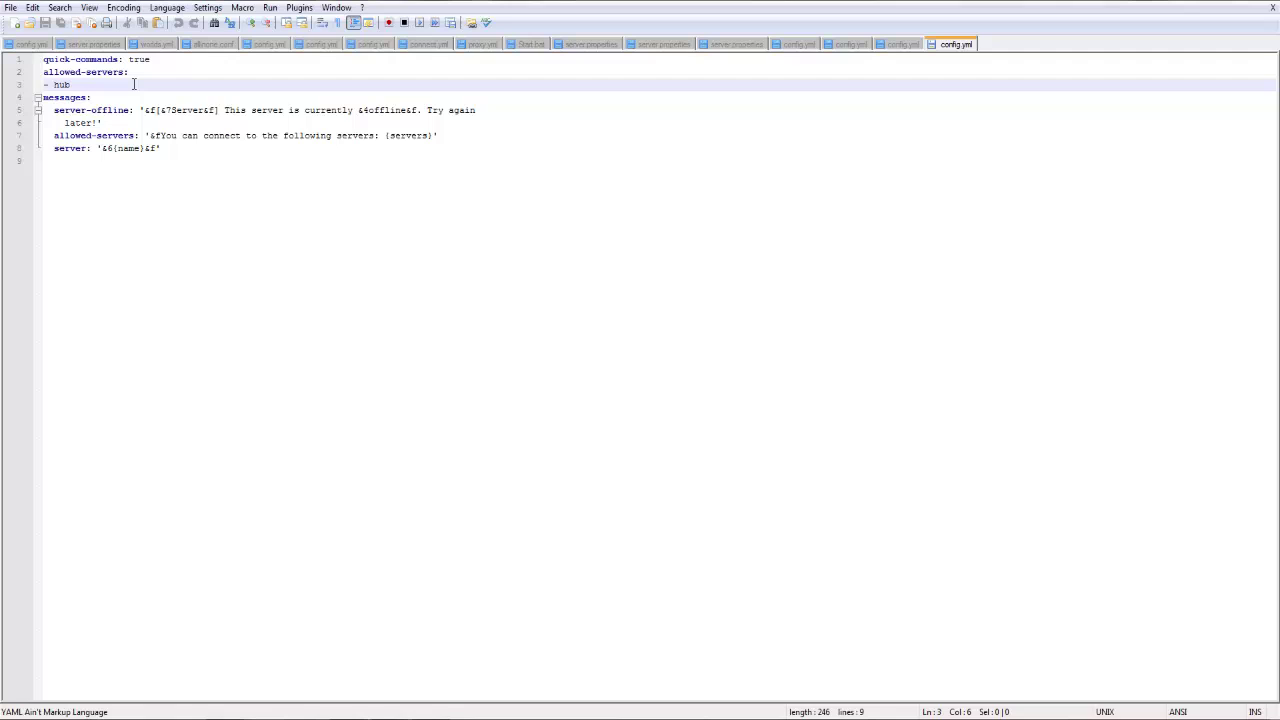
pyautogui.press('Return')
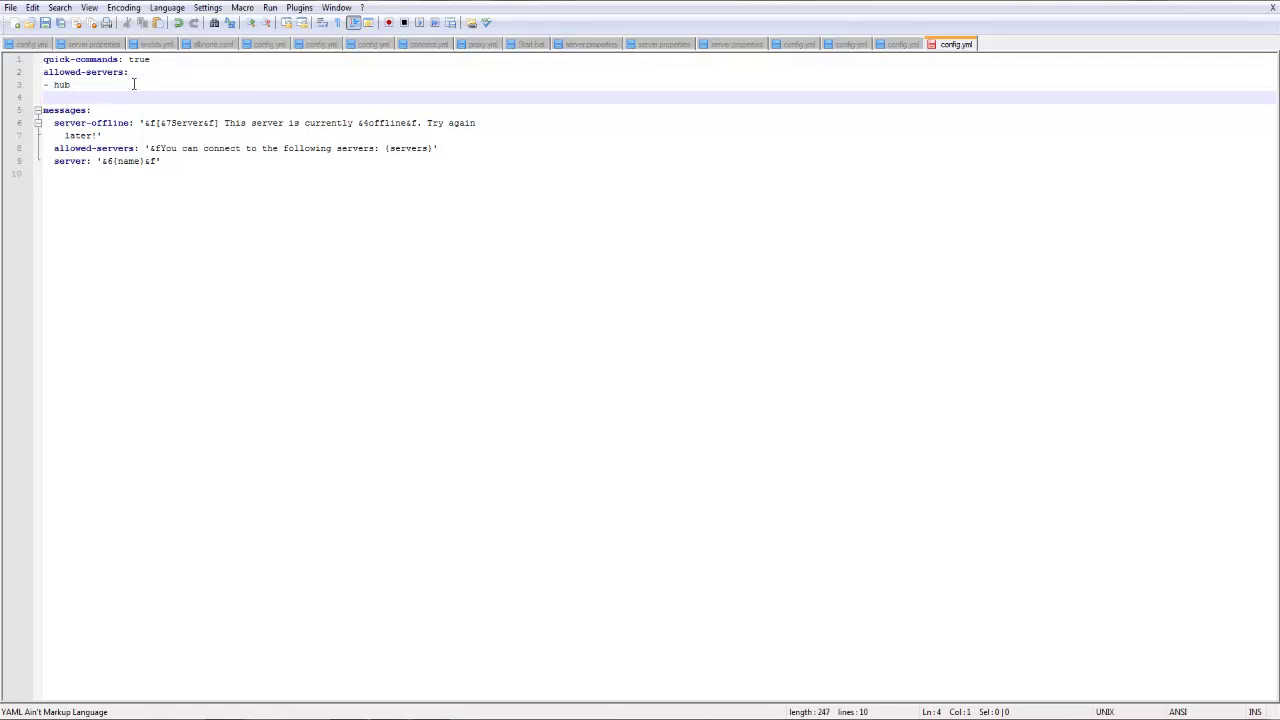
pyautogui.write('- survival')
pyautogui.press('Return')
pyautogui.write('-')
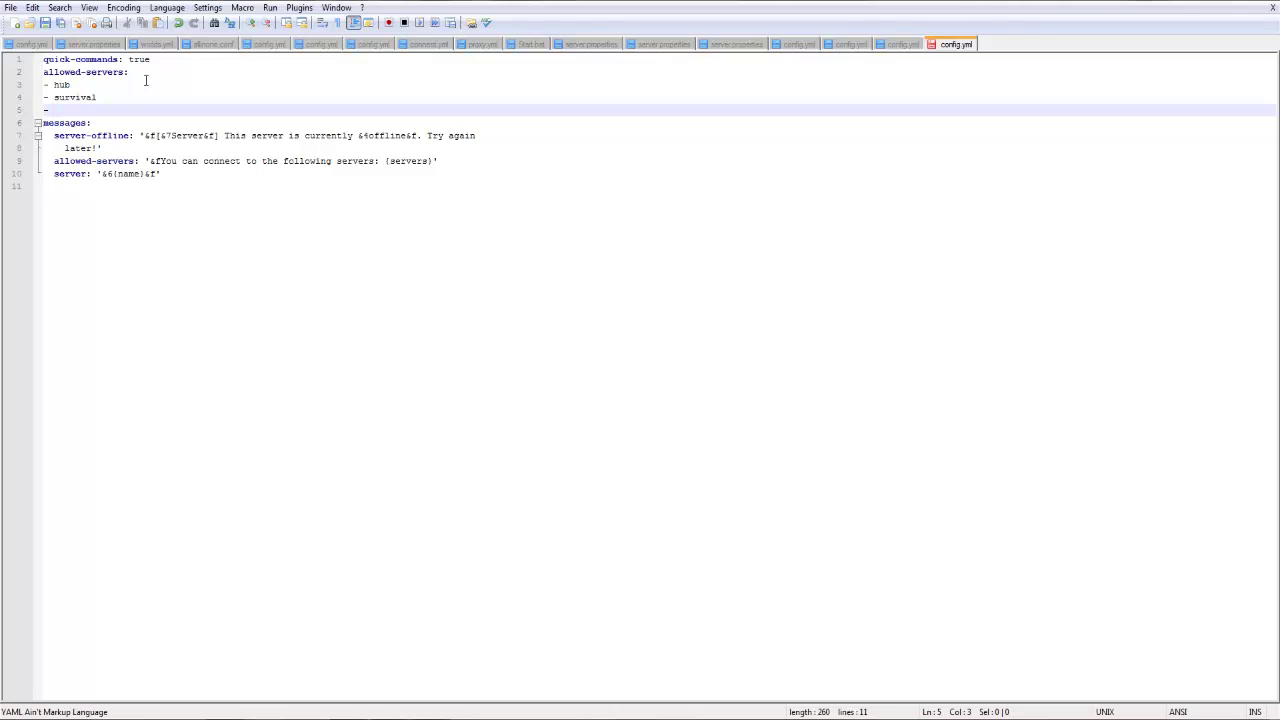
pyautogui.write('ho')
pyautogui.moveTo(162, 174); pyautogui.dragTo(96, 174)
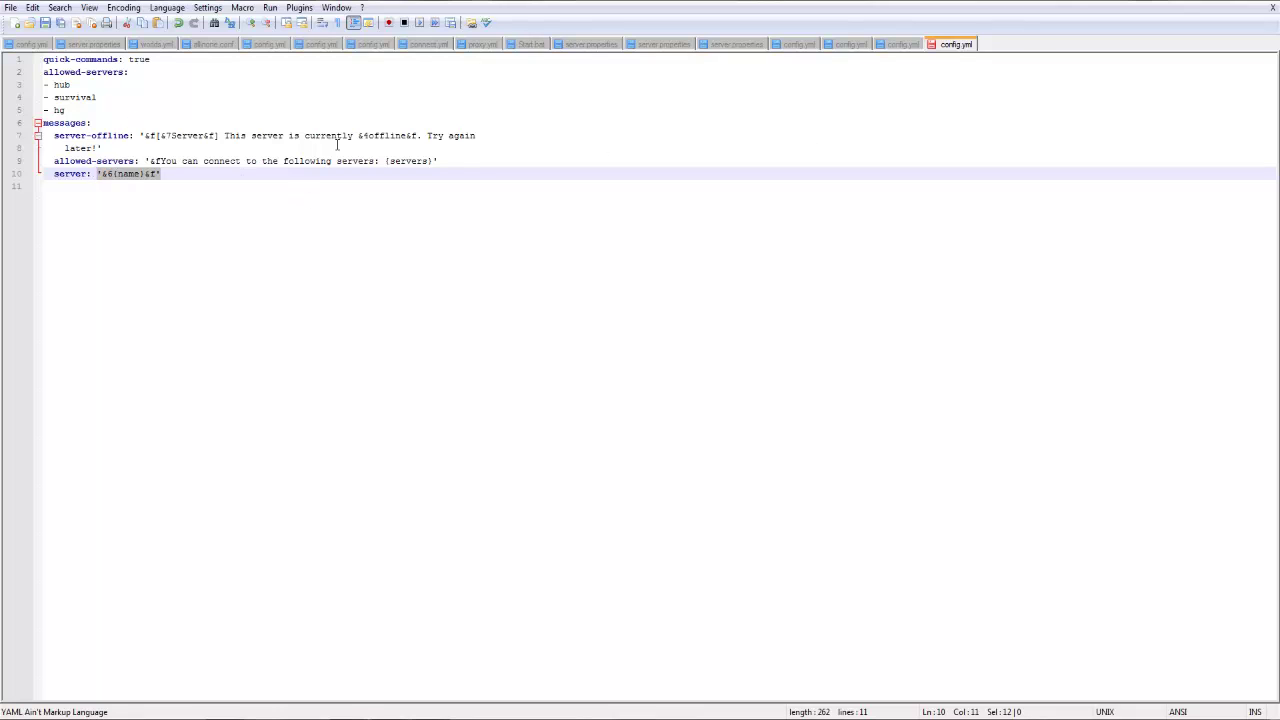
pyautogui.click(195, 182)
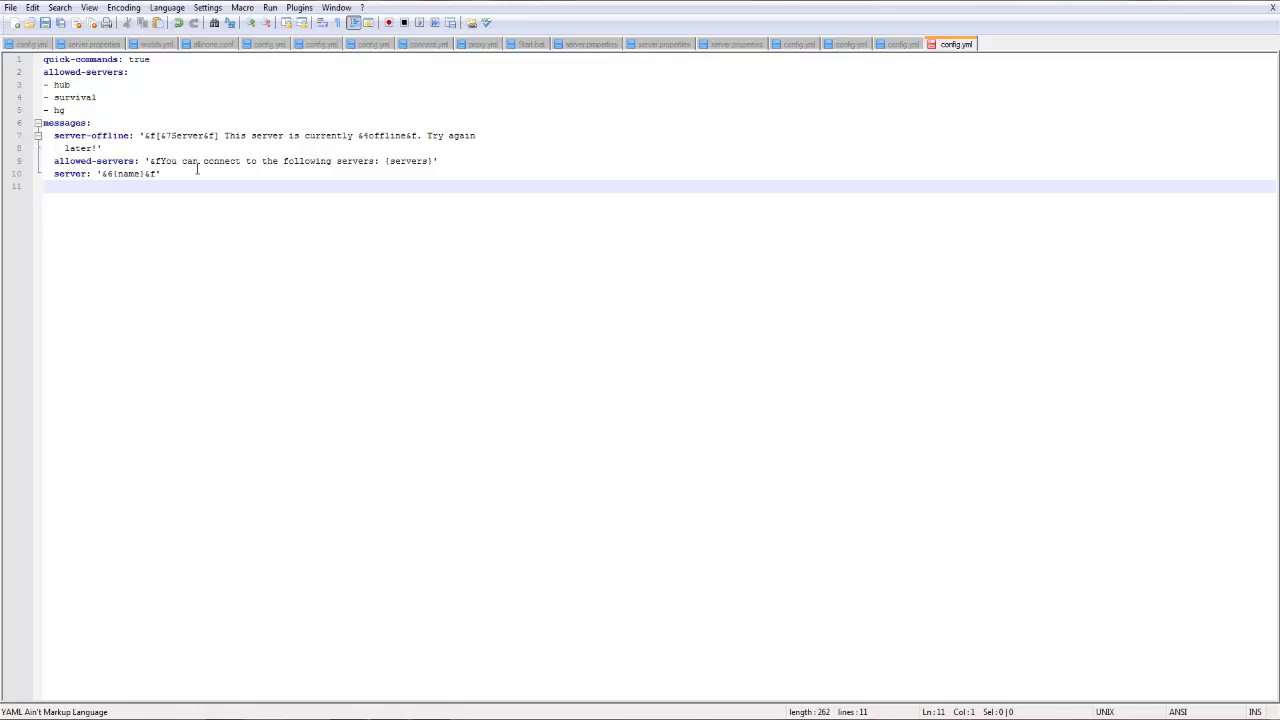
pyautogui.tripleClick(184, 140)
pyautogui.click(422, 143)
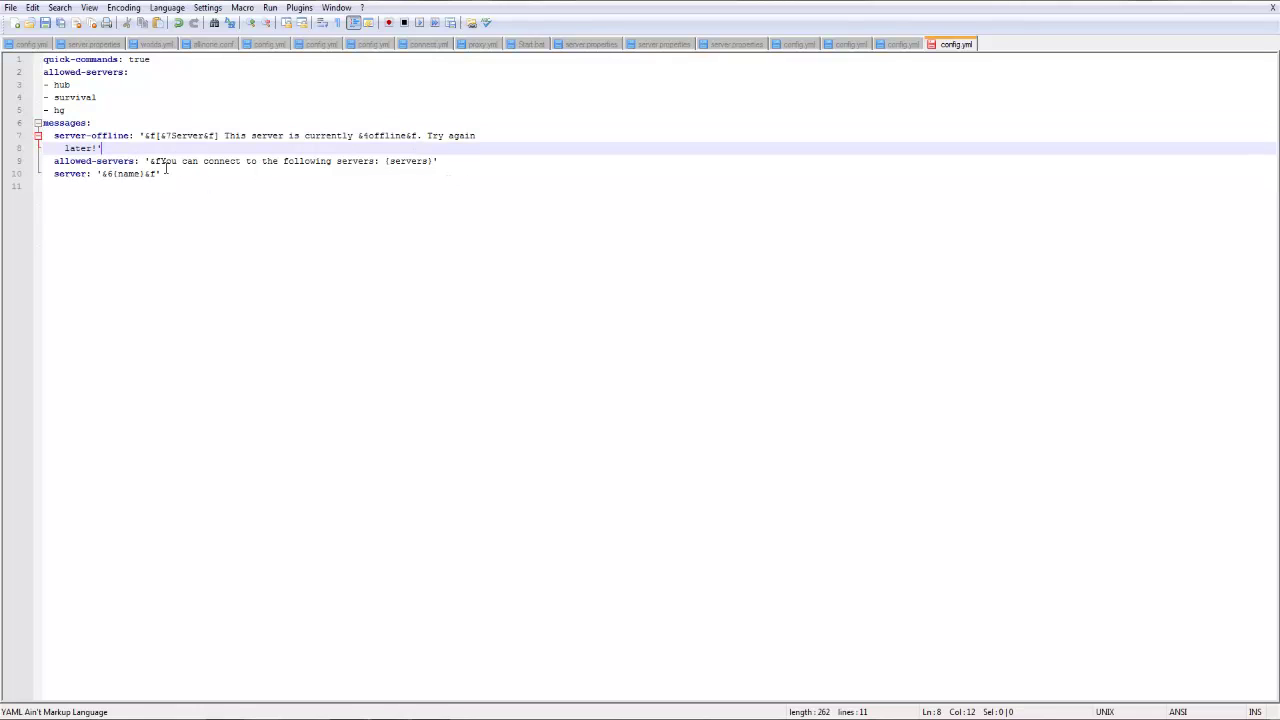
pyautogui.click(145, 135)
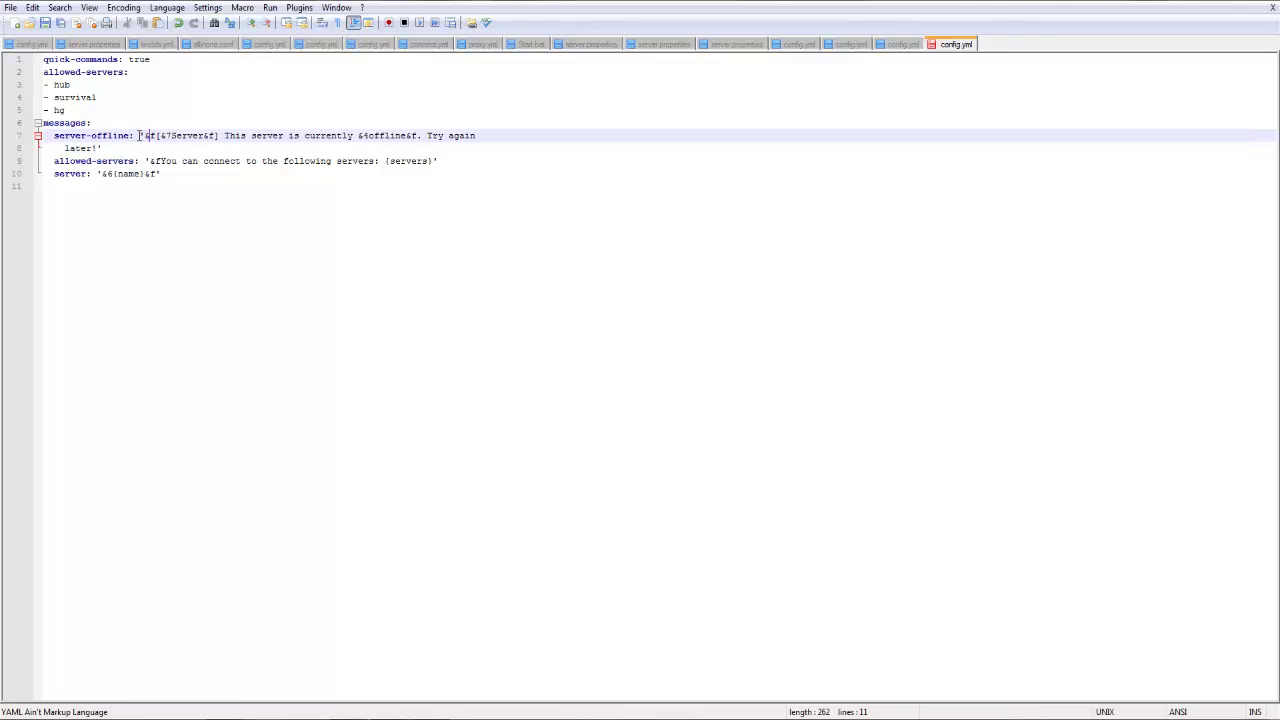
pyautogui.click(443, 161)
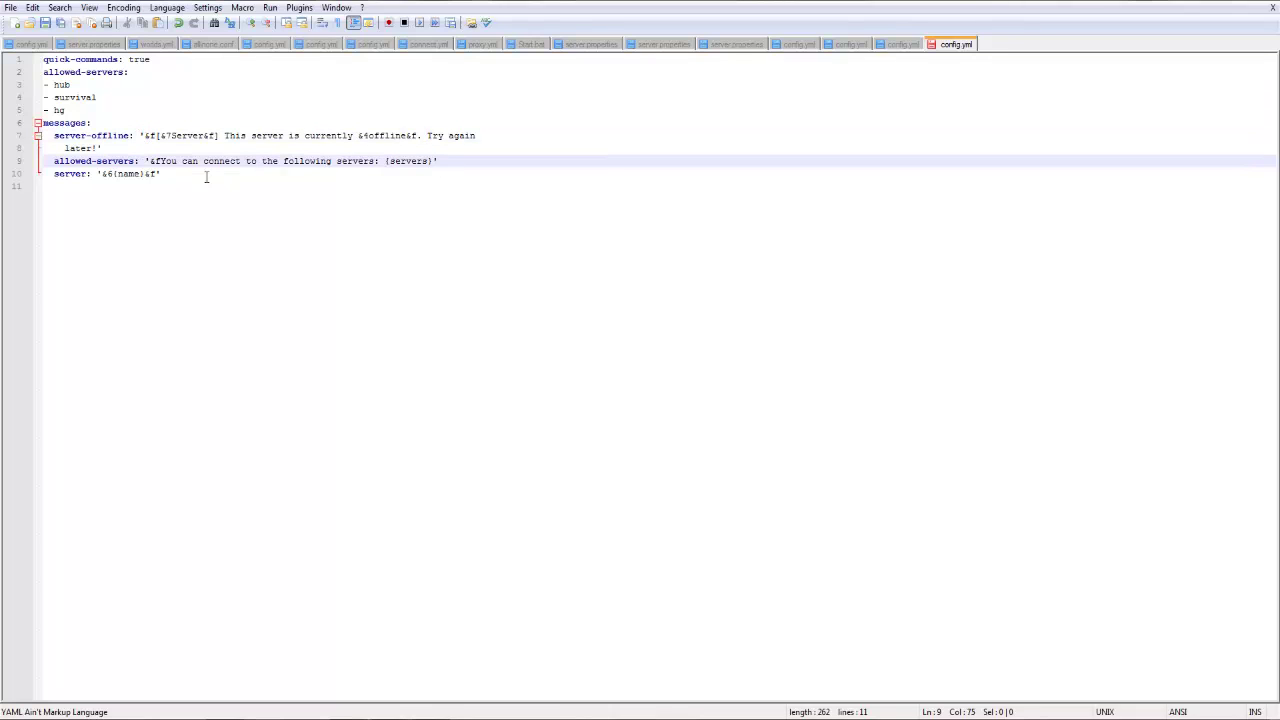
pyautogui.click(141, 123)
pyautogui.click(141, 135)
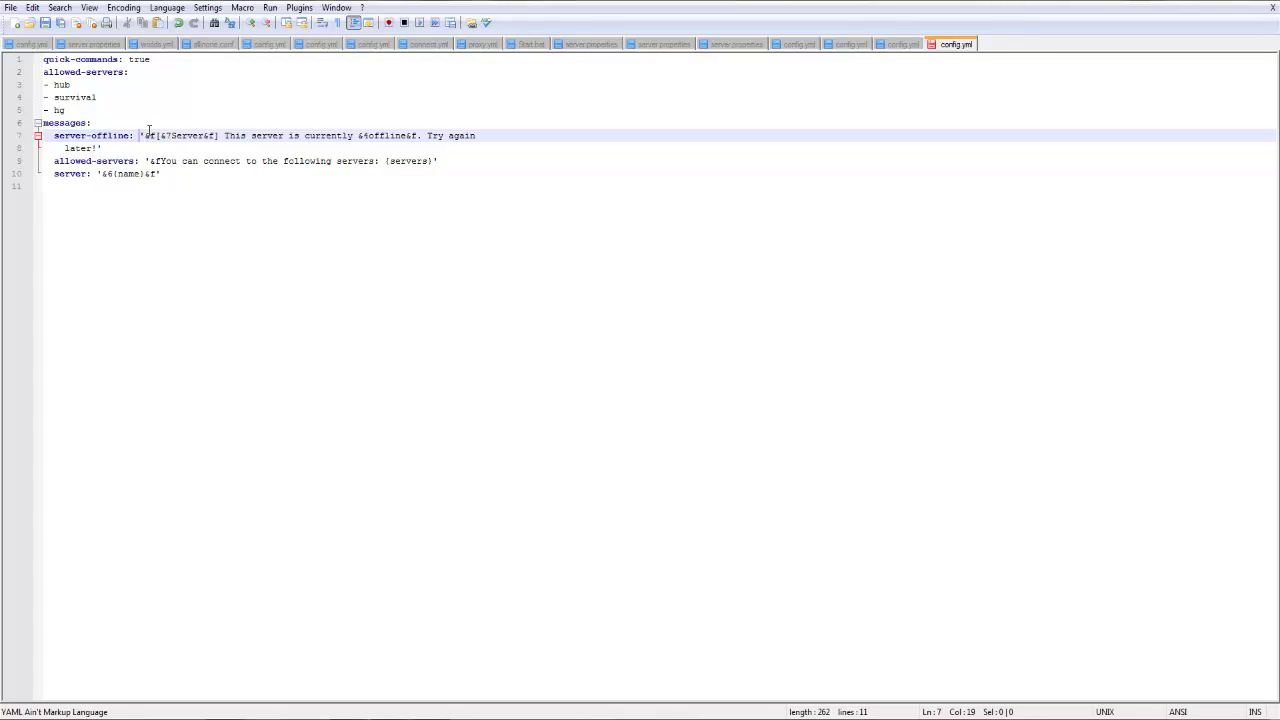
pyautogui.moveTo(141, 135); pyautogui.dragTo(143, 132)
pyautogui.click(159, 172)
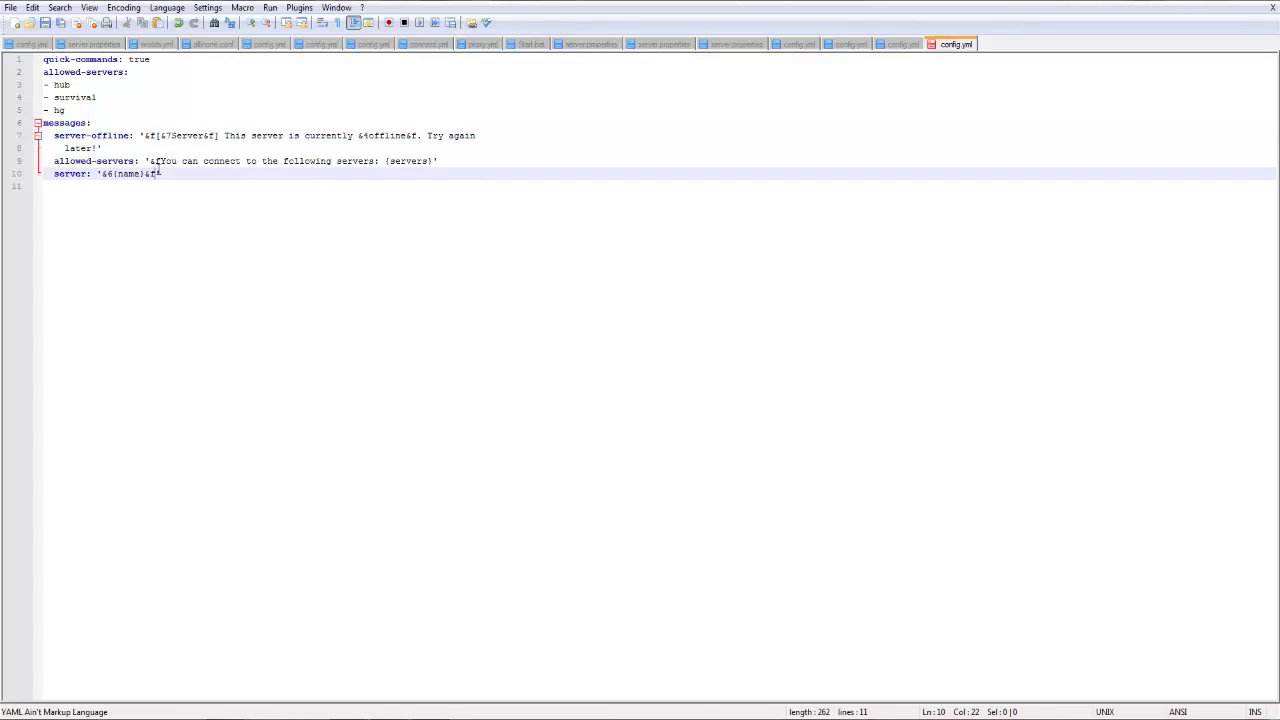
pyautogui.click(141, 135)
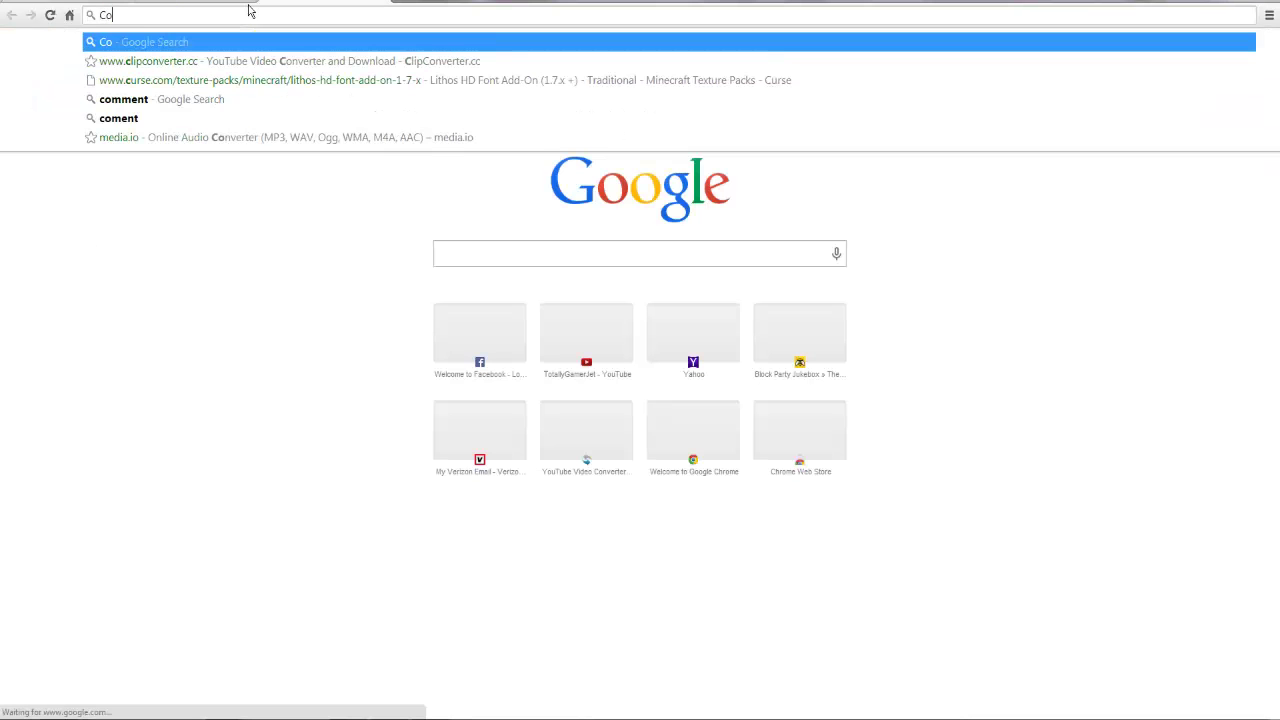
# Step: Search Google for 'Color Codes Minecraft' and open the Minecraft Wiki Formatting codes article
pyautogui.write('lor C')
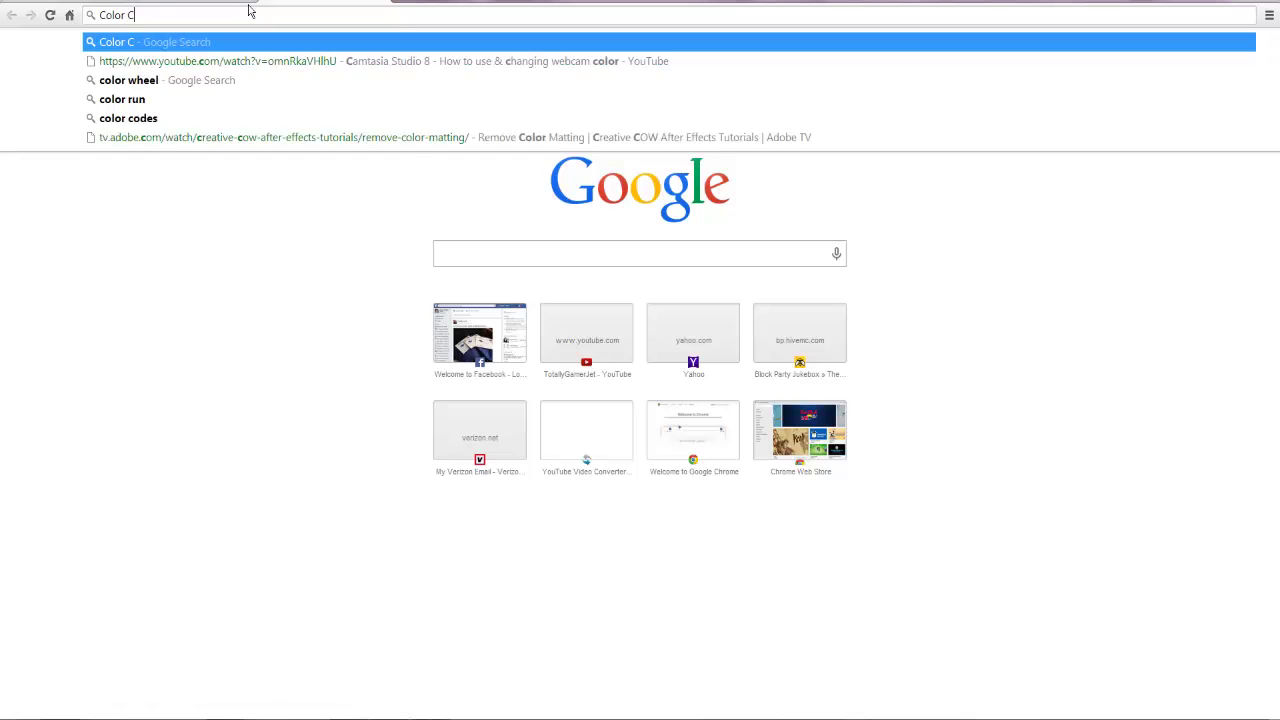
pyautogui.write('odes Minecra')
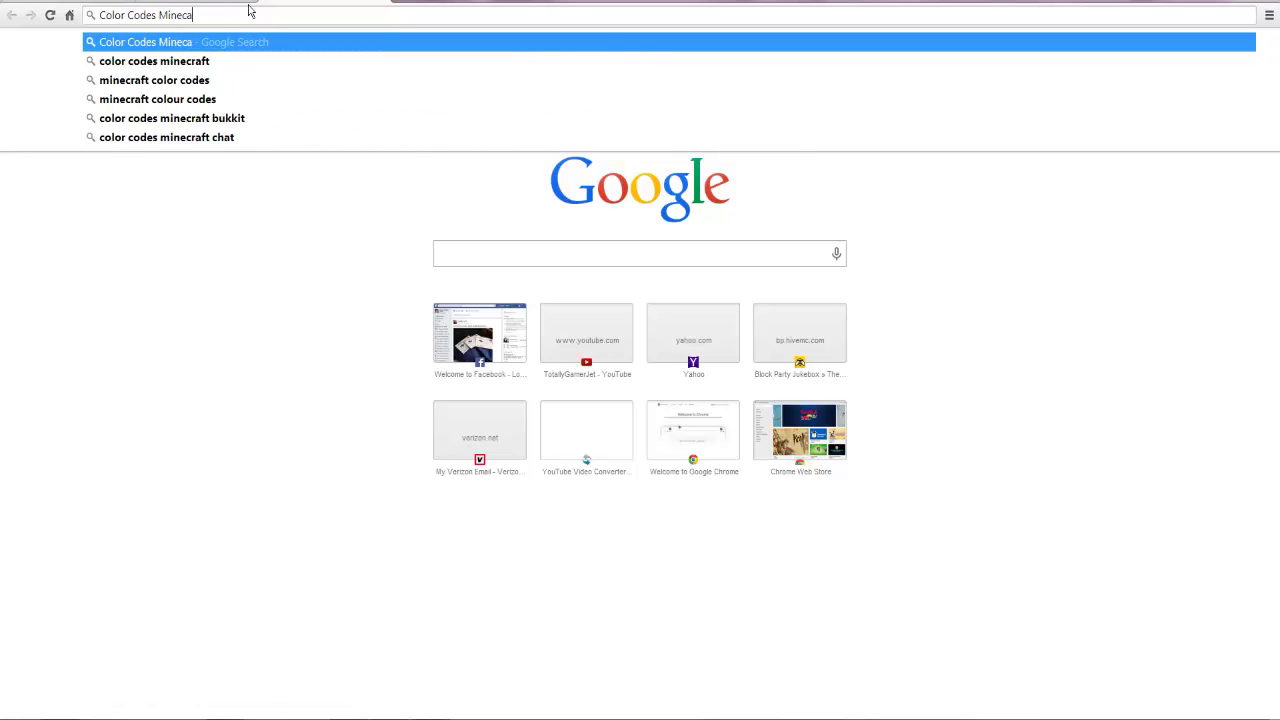
pyautogui.write('ft')
pyautogui.press('Return')
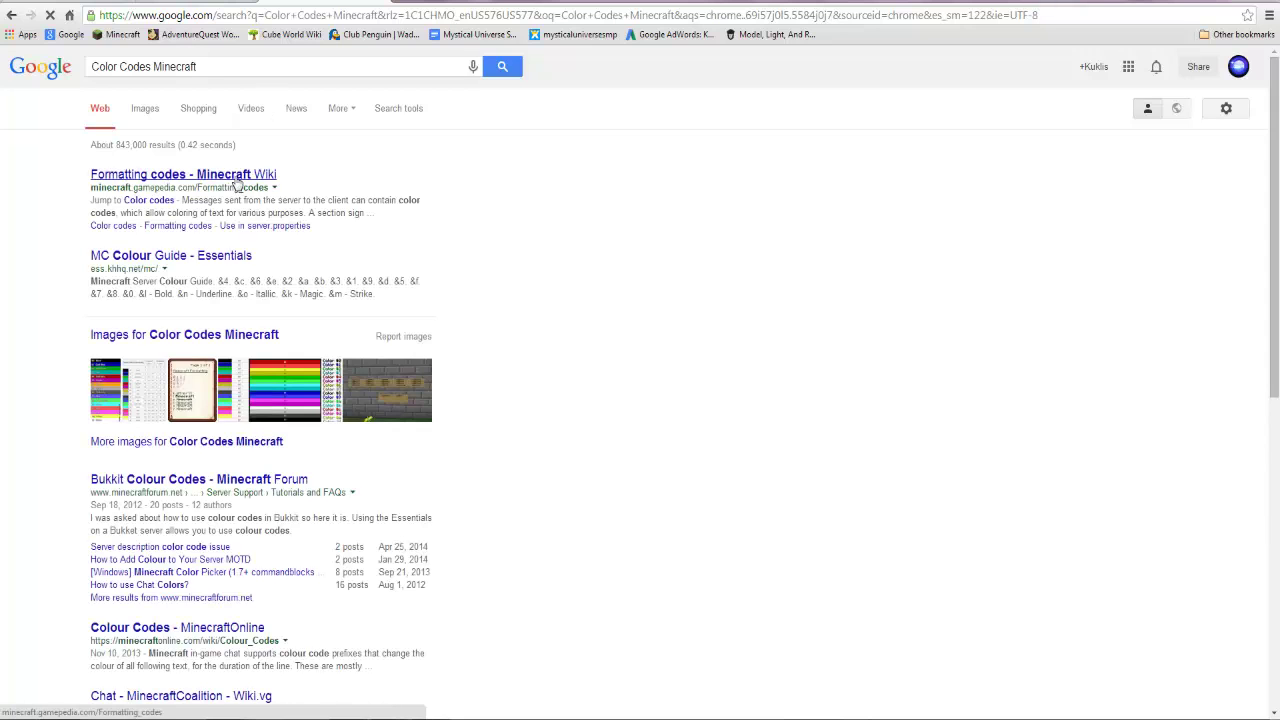
pyautogui.click(236, 180)
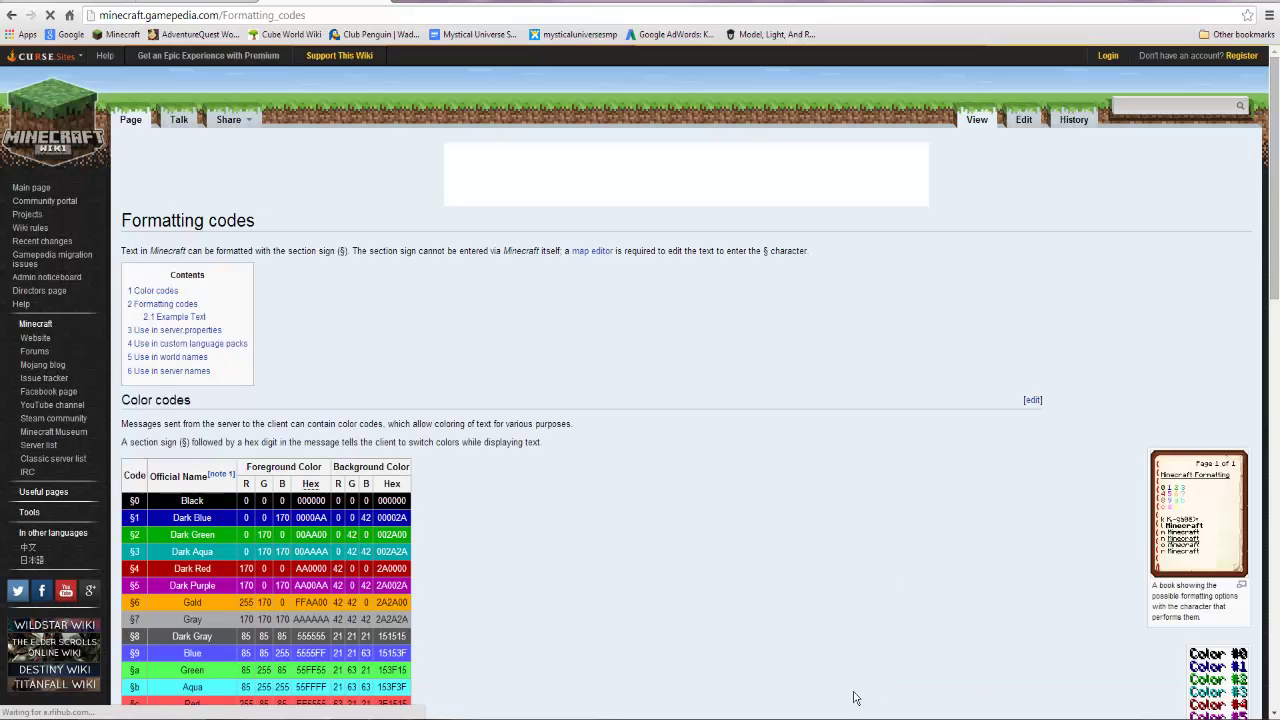
# Step: Scroll to the Formatting codes colour table, then switch back to the config window
pyautogui.scroll(-3, 855, 697)
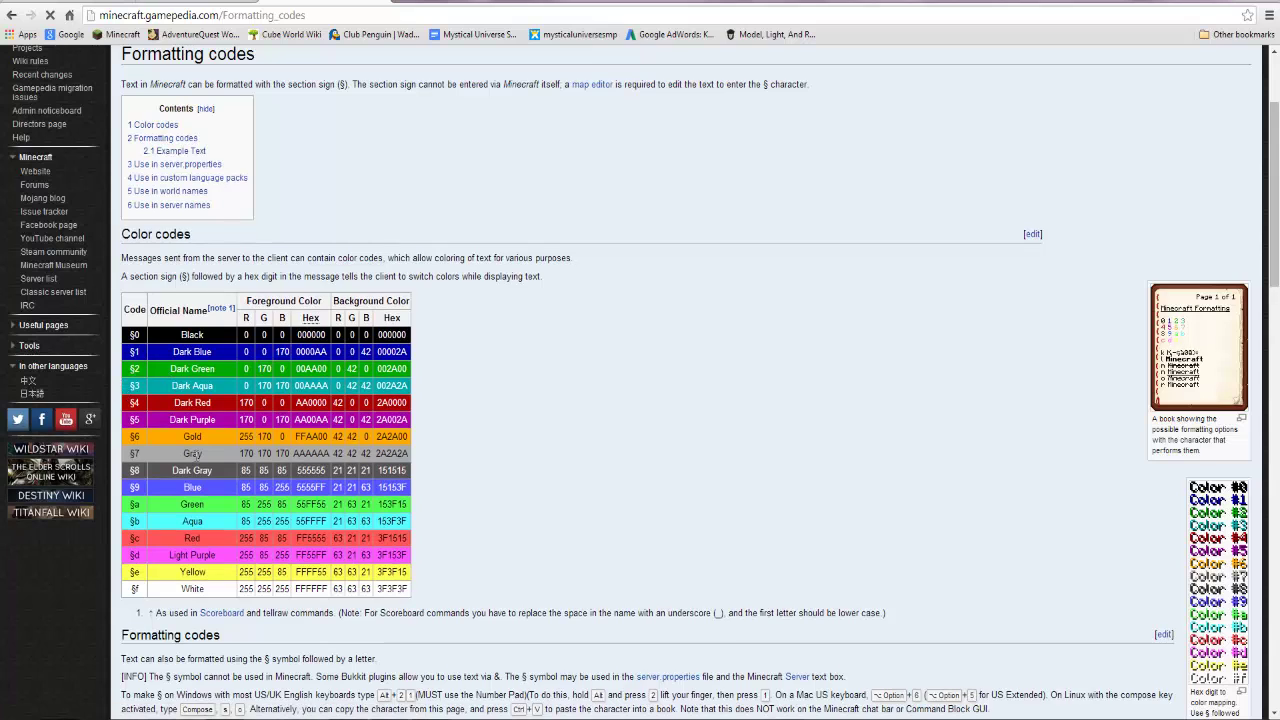
pyautogui.scroll(-1, 205, 470)
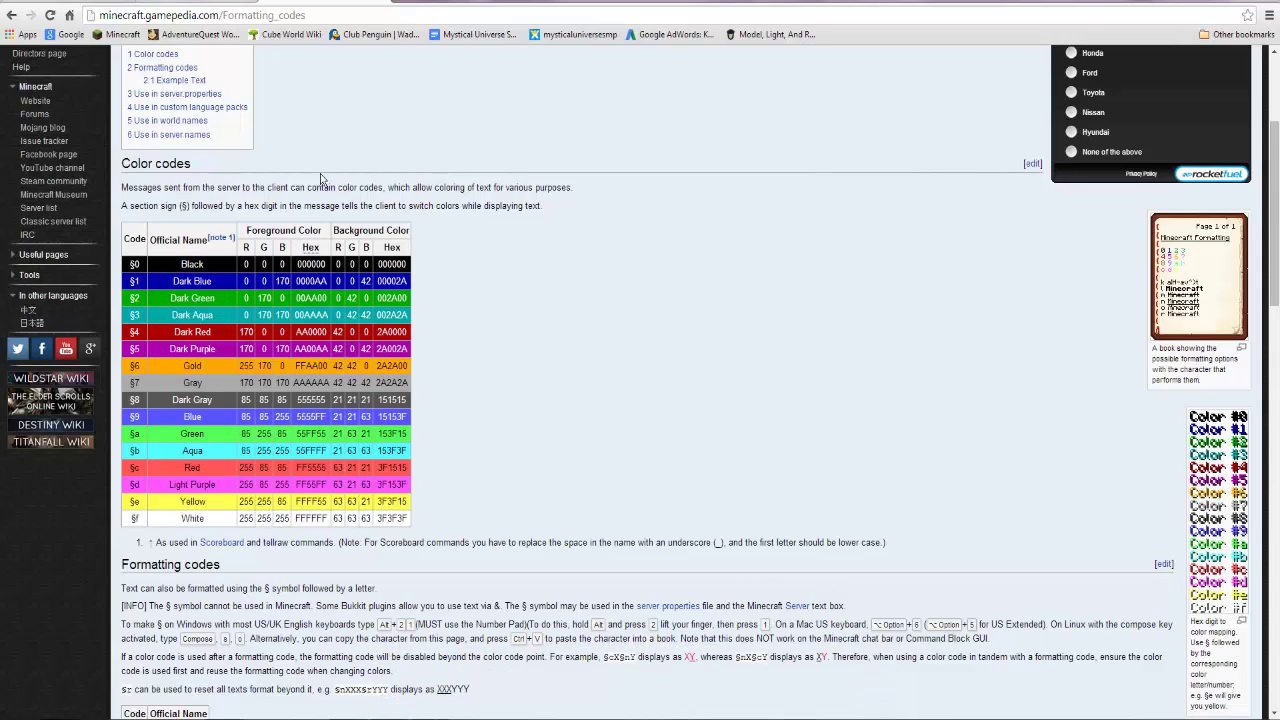
pyautogui.hotkey('alt', 'Tab')
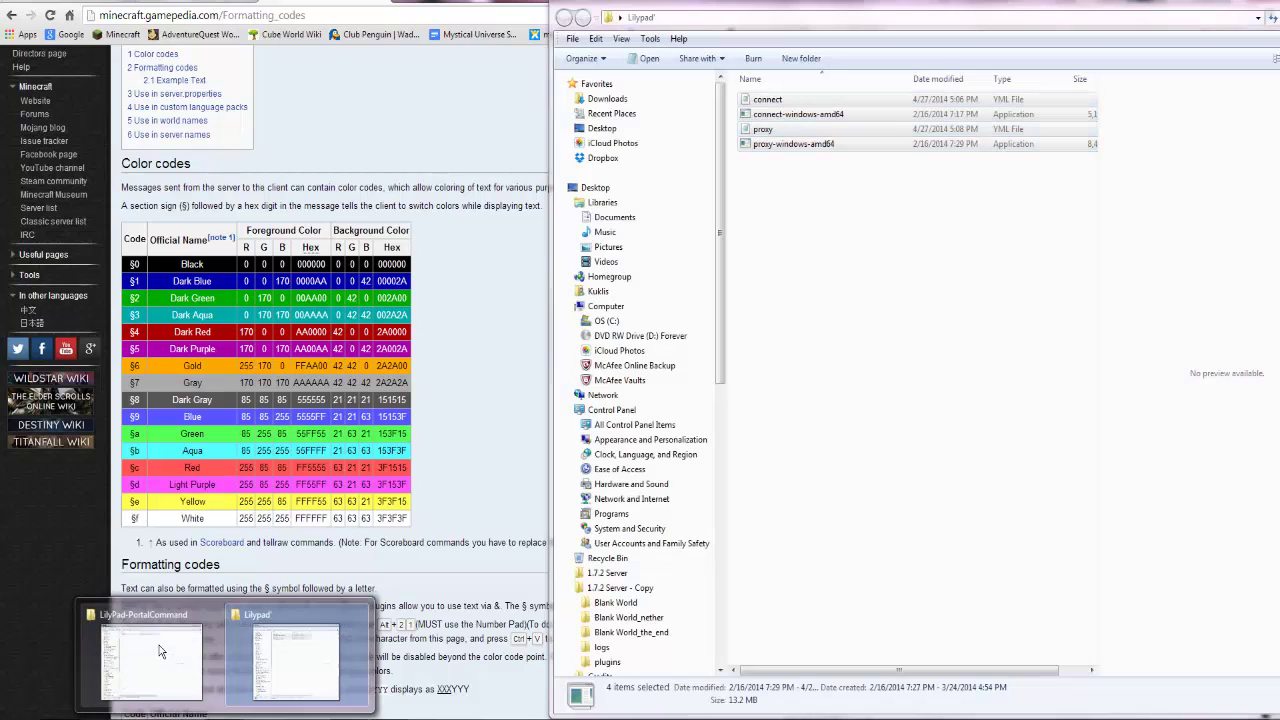
# Step: Go up to Minecraft Servers and snap the Lilypad window to the right half, with its four files selected
pyautogui.click(159, 645)
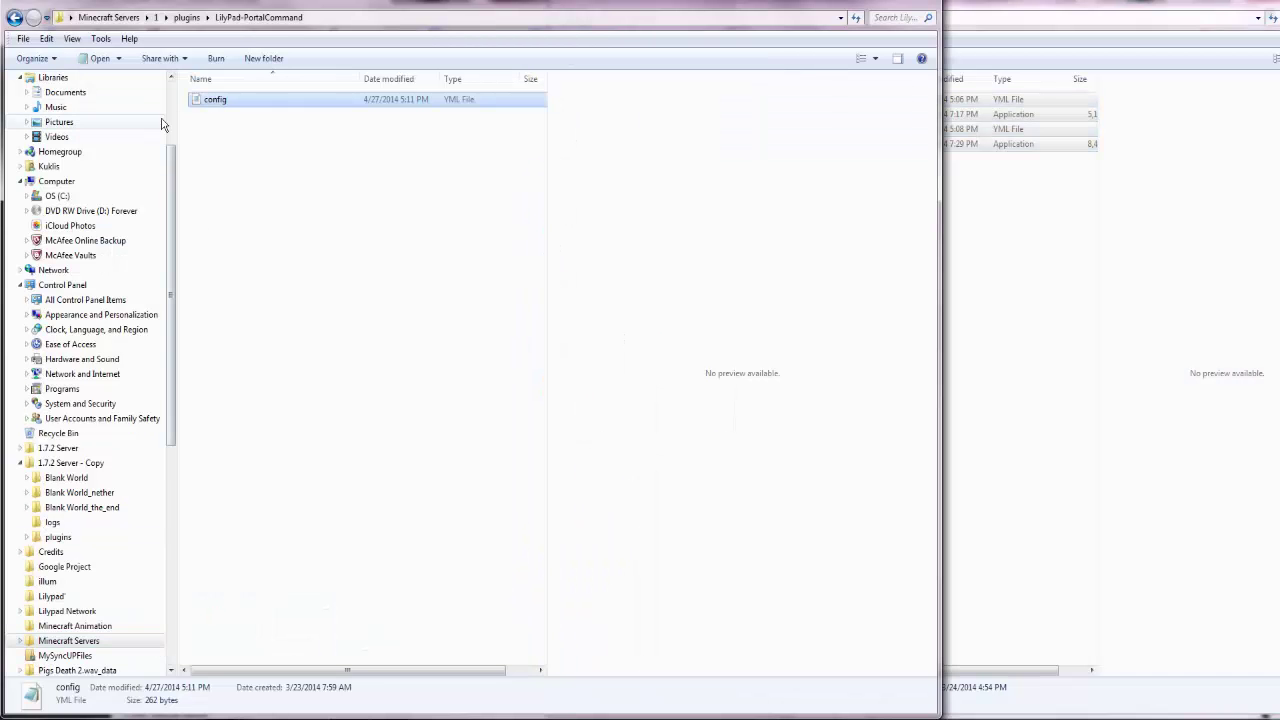
pyautogui.click(108, 17)
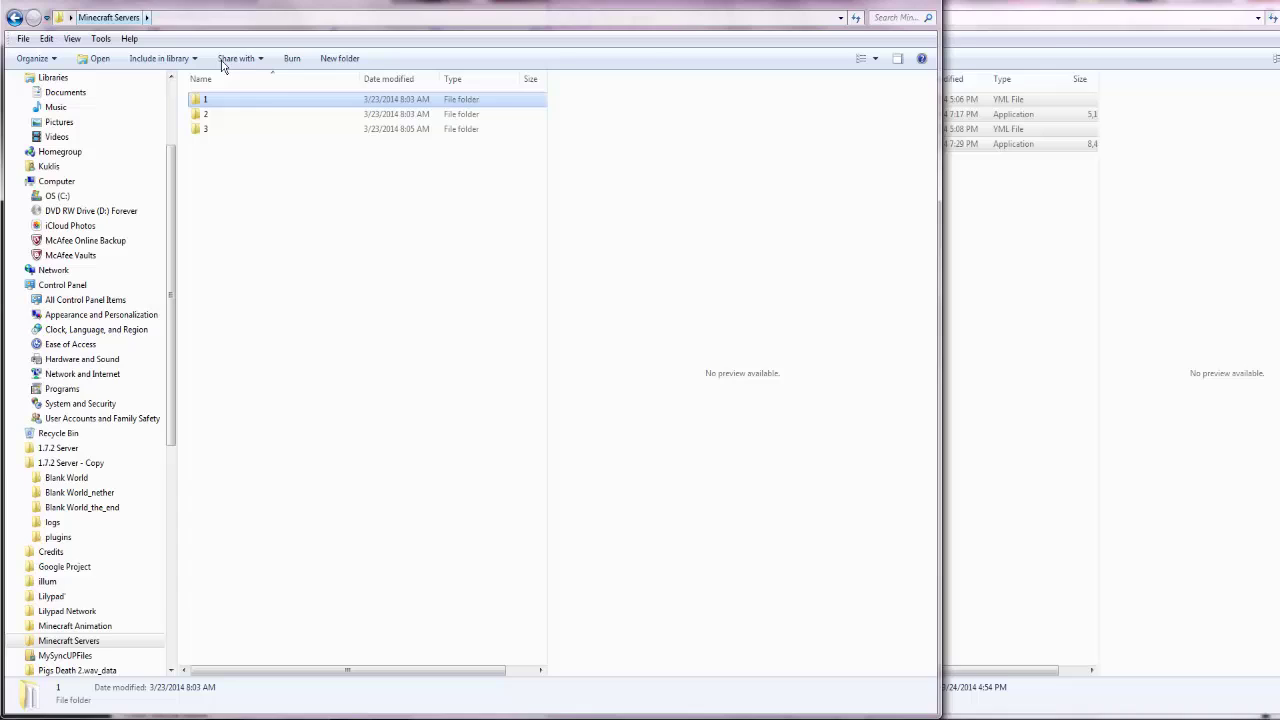
pyautogui.click(1035, 286)
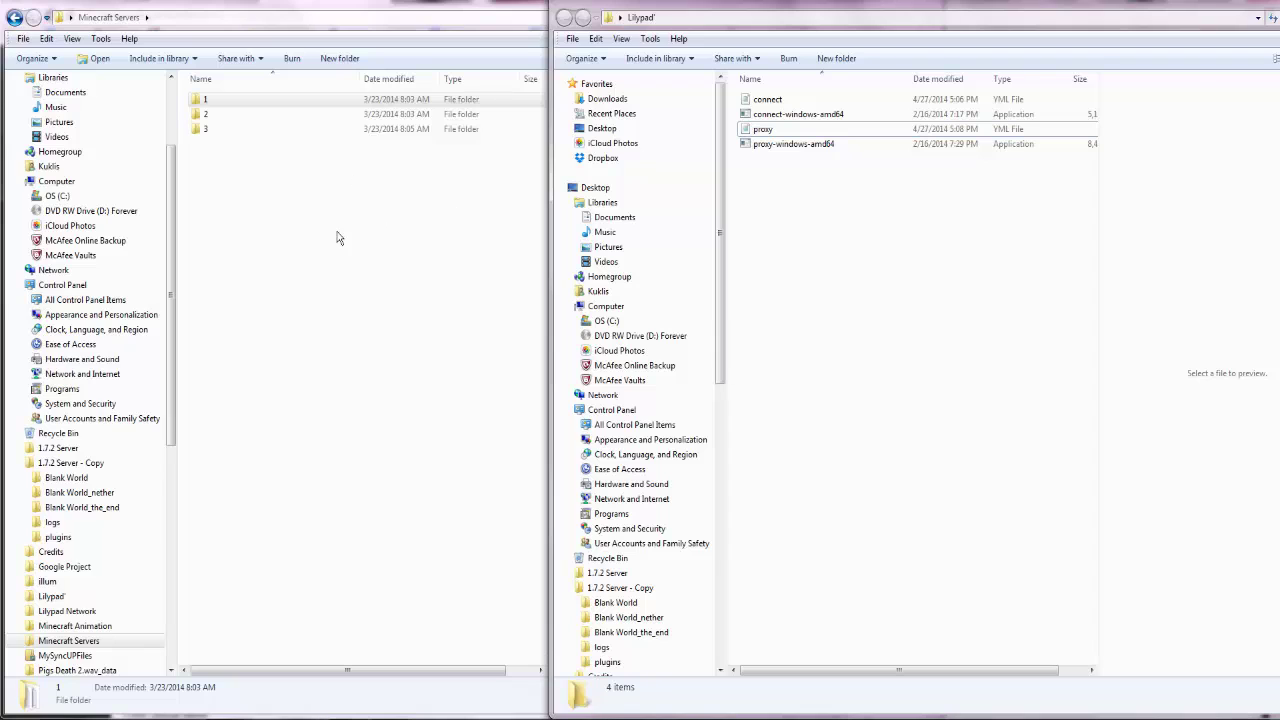
pyautogui.click(285, 212)
pyautogui.moveTo(292, 217); pyautogui.dragTo(204, 86)
pyautogui.click(500, 235)
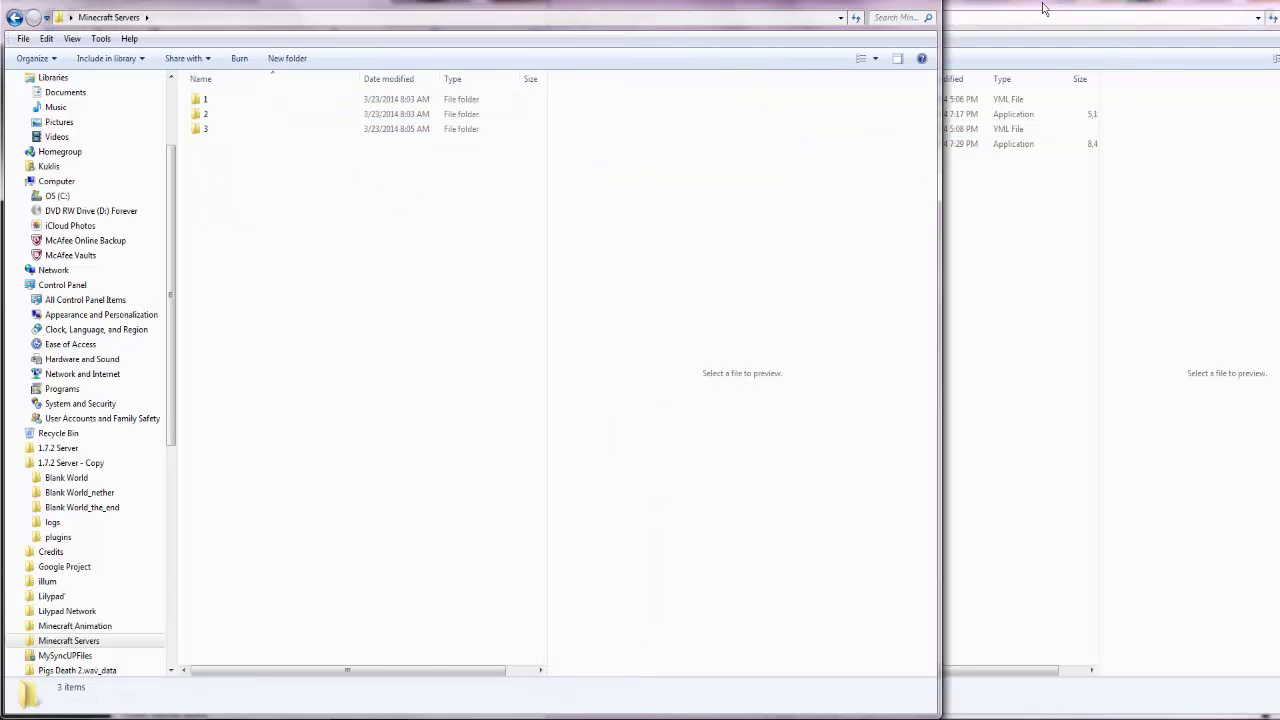
pyautogui.moveTo(1043, 8); pyautogui.dragTo(1279, 10)
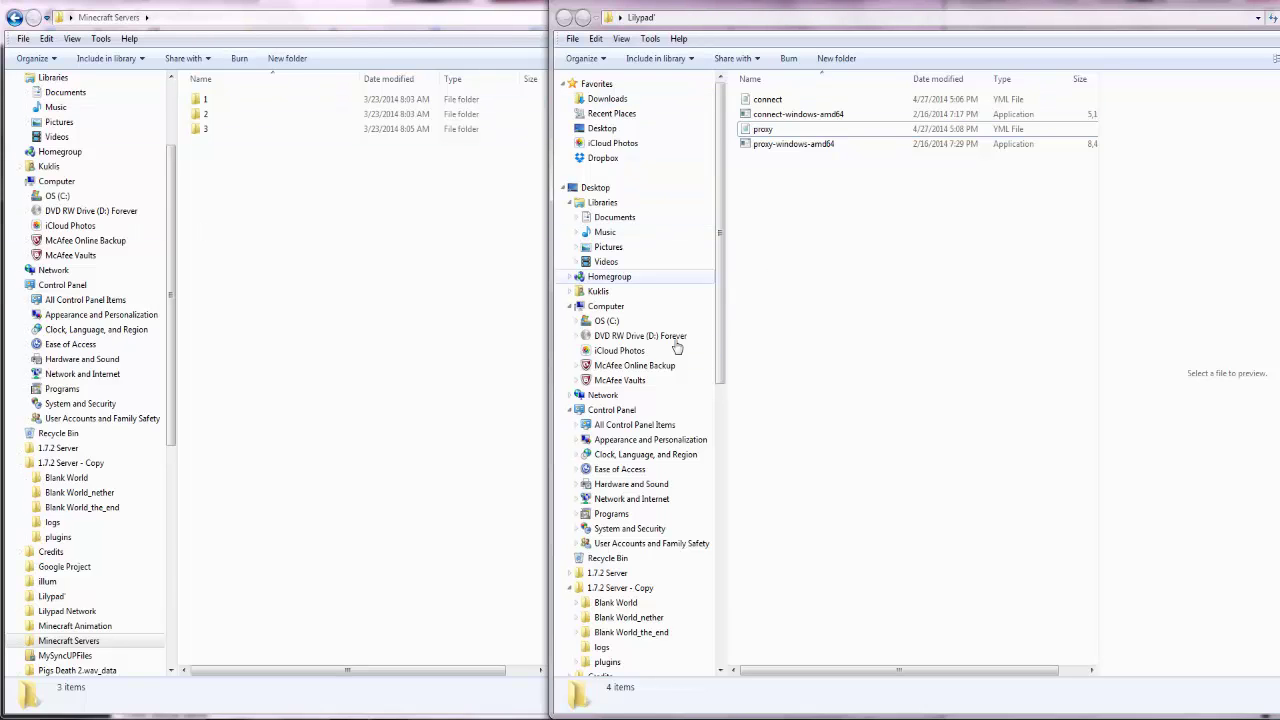
pyautogui.moveTo(857, 392); pyautogui.dragTo(790, 114)
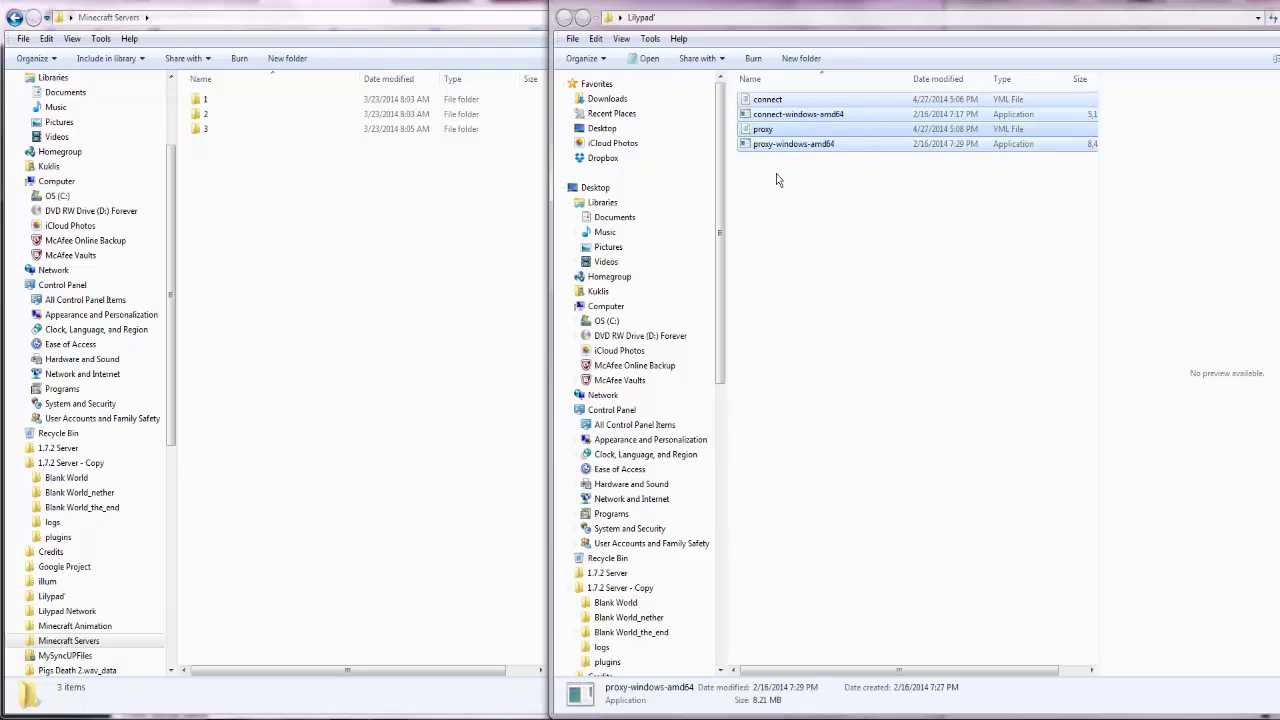
pyautogui.moveTo(778, 178); pyautogui.dragTo(765, 103)
# Step: Open server 1's plugins folder and then the LilyPad-Portal plugin folder
pyautogui.click(252, 181)
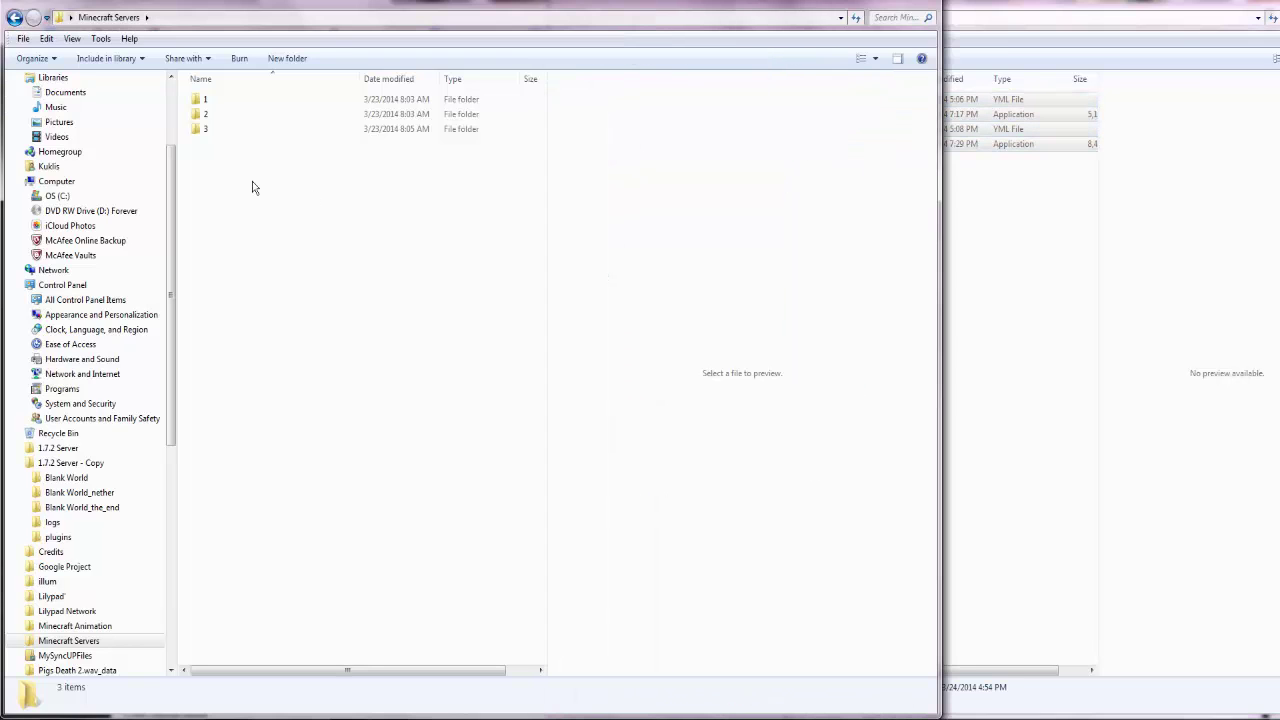
pyautogui.doubleClick(205, 101)
pyautogui.doubleClick(239, 131)
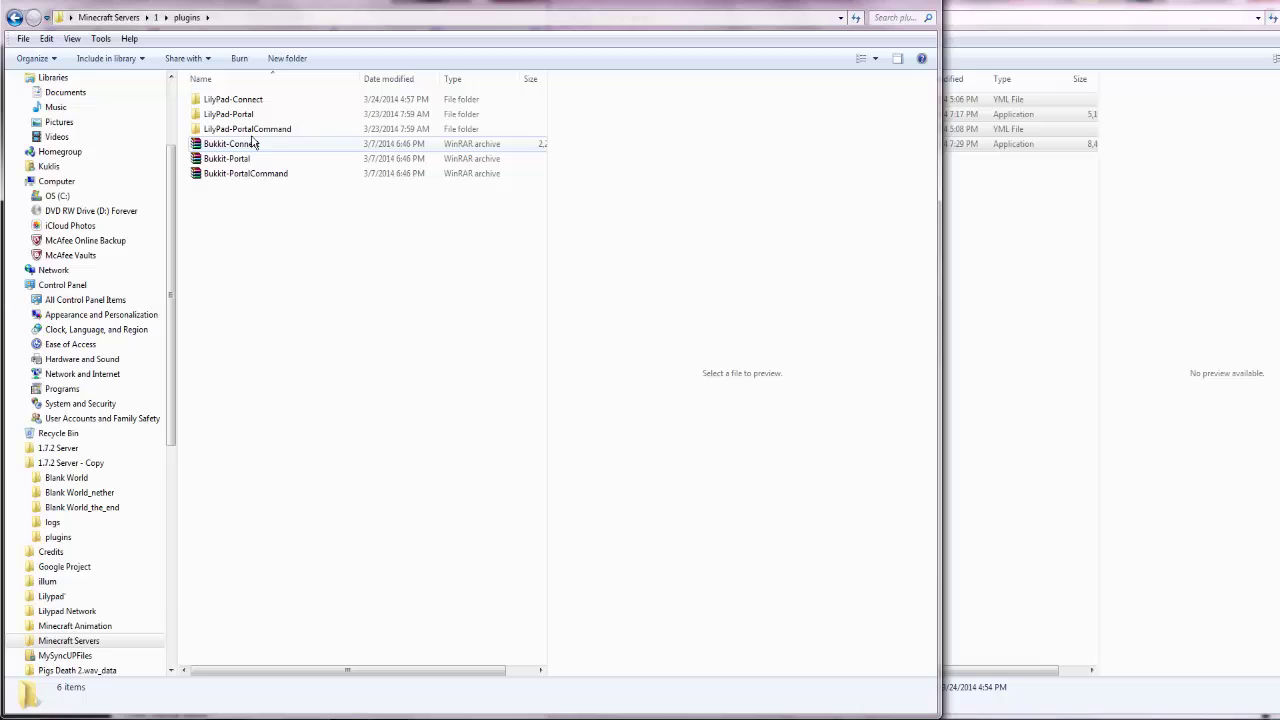
pyautogui.doubleClick(225, 114)
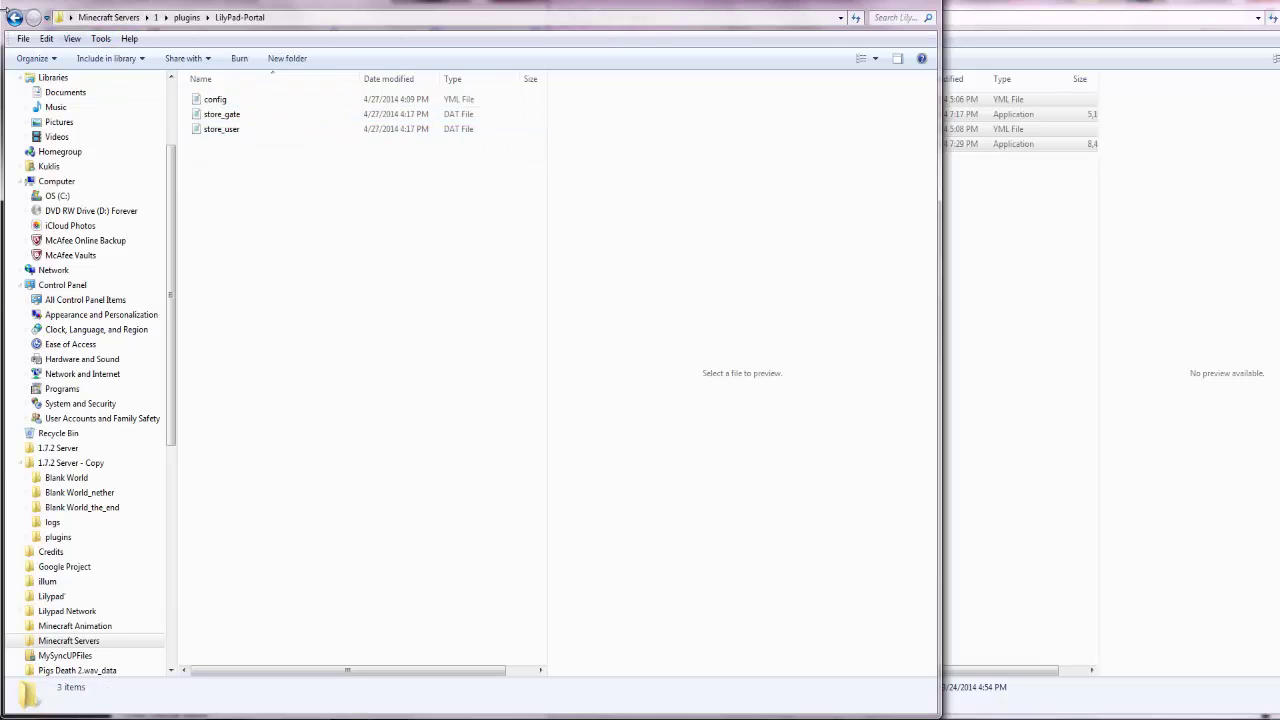
pyautogui.click(15, 18)
pyautogui.click(15, 18)
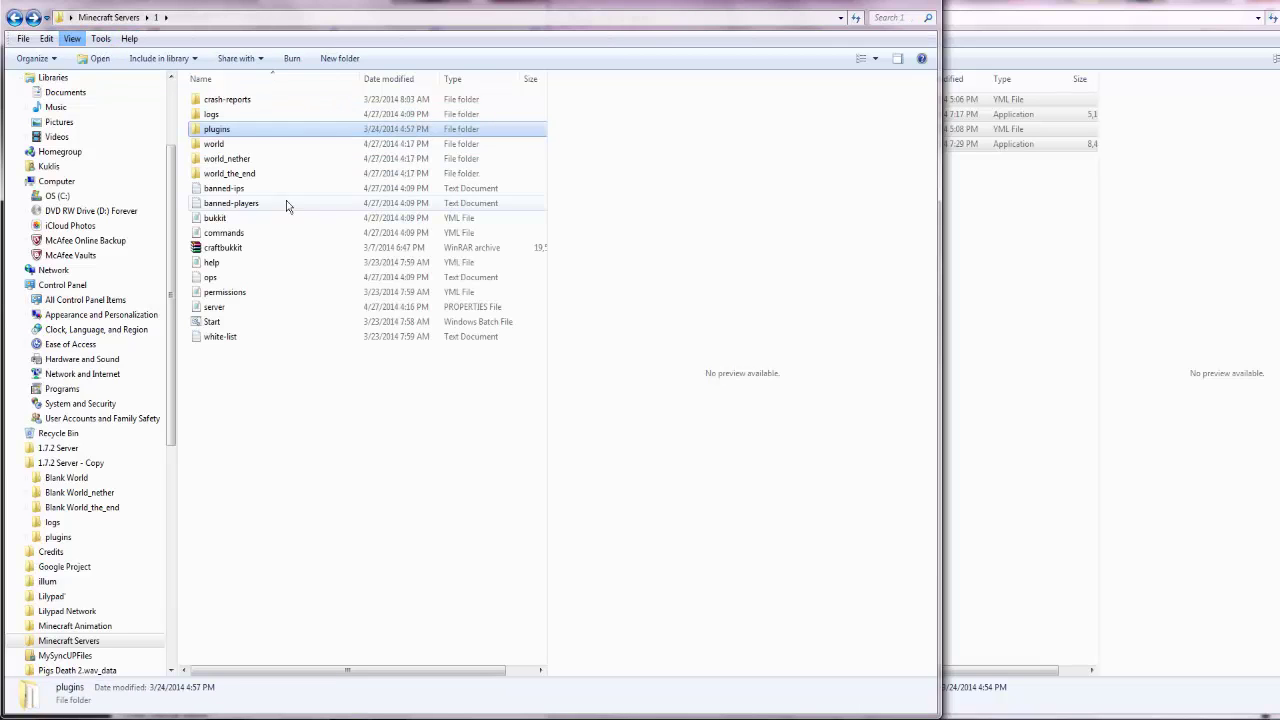
pyautogui.moveTo(358, 431); pyautogui.dragTo(195, 88)
pyautogui.click(343, 403)
pyautogui.moveTo(390, 418); pyautogui.dragTo(216, 86)
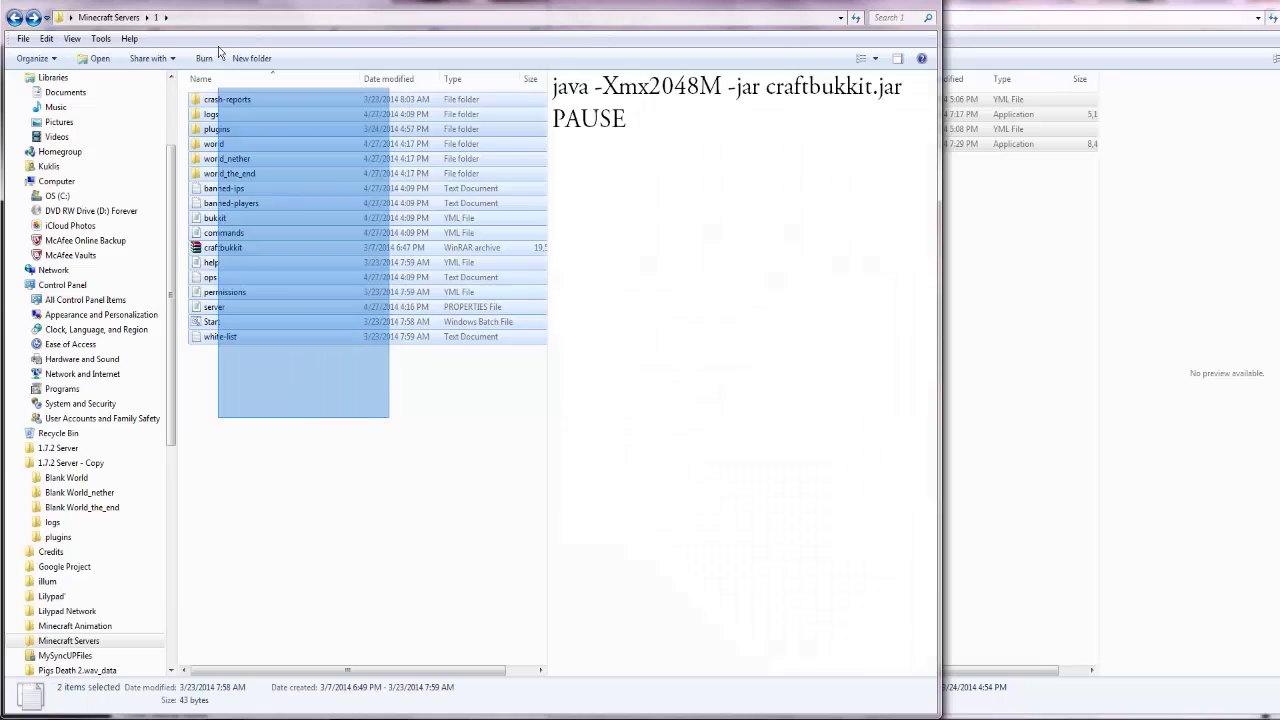
pyautogui.click(336, 397)
pyautogui.moveTo(386, 414); pyautogui.dragTo(240, 88)
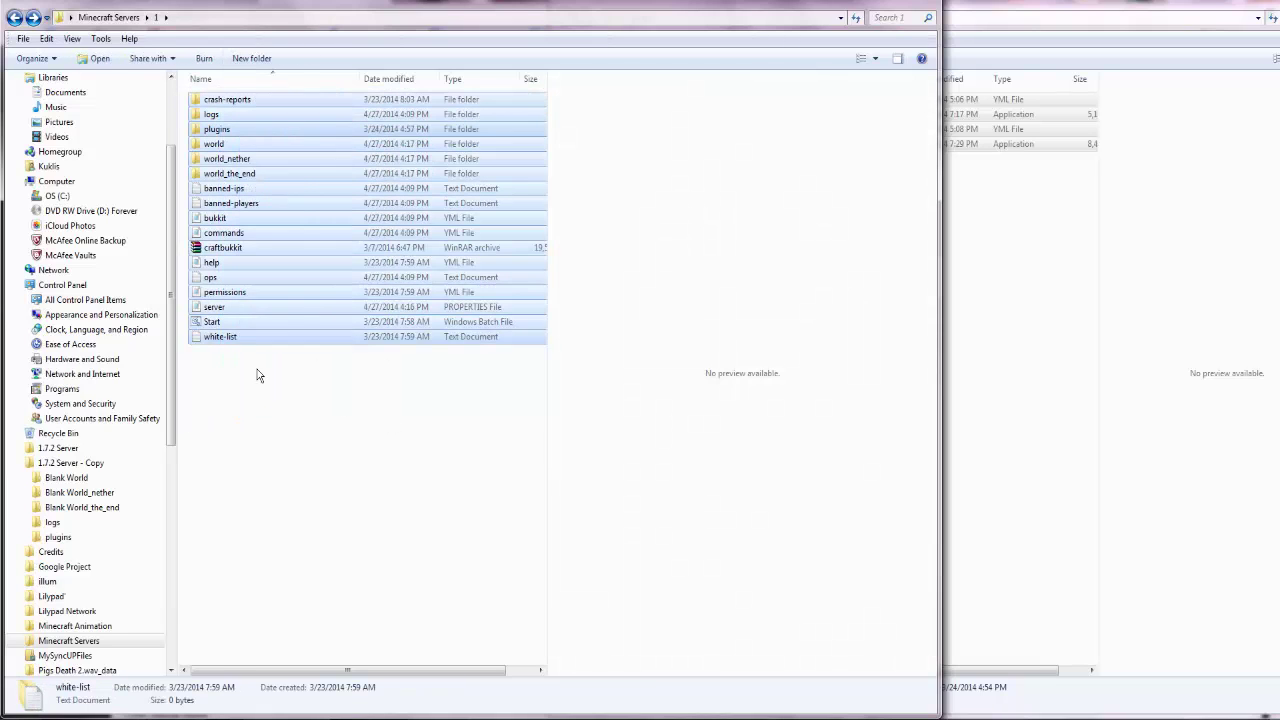
pyautogui.click(357, 394)
pyautogui.moveTo(355, 390); pyautogui.dragTo(200, 100)
pyautogui.click(287, 457)
pyautogui.moveTo(248, 394); pyautogui.dragTo(200, 94)
pyautogui.click(344, 470)
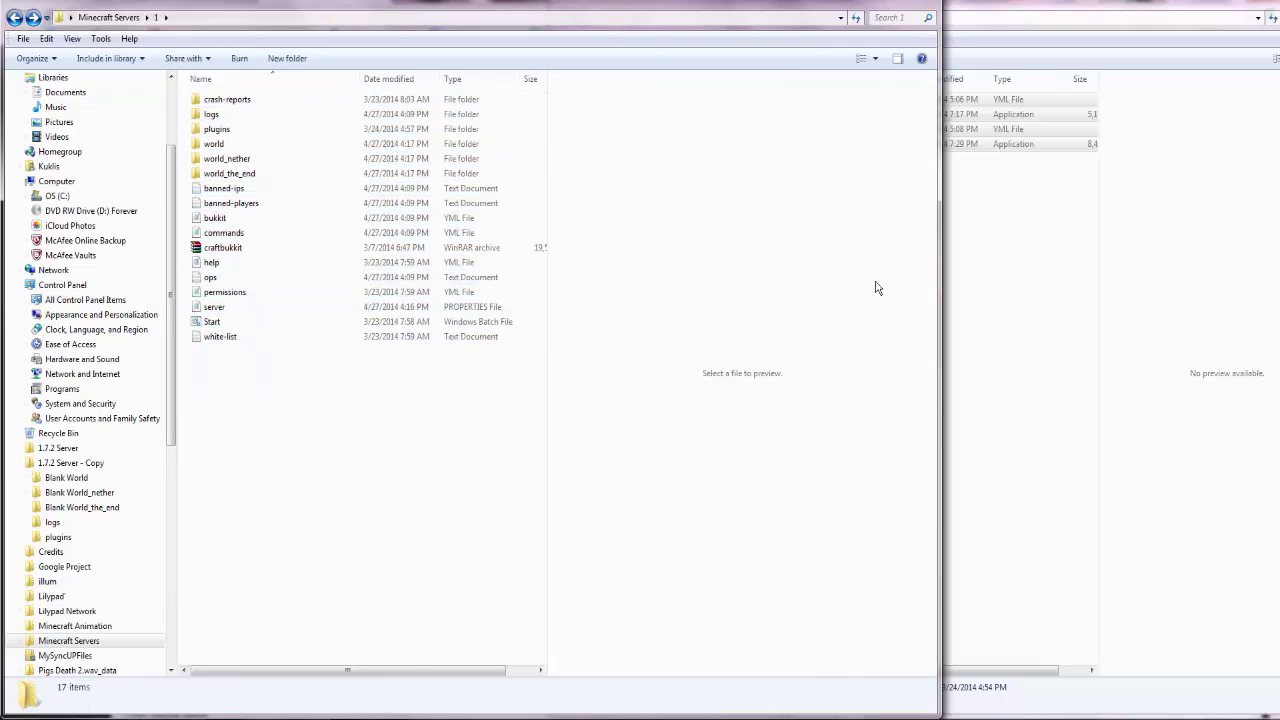
pyautogui.click(1014, 251)
pyautogui.click(277, 460)
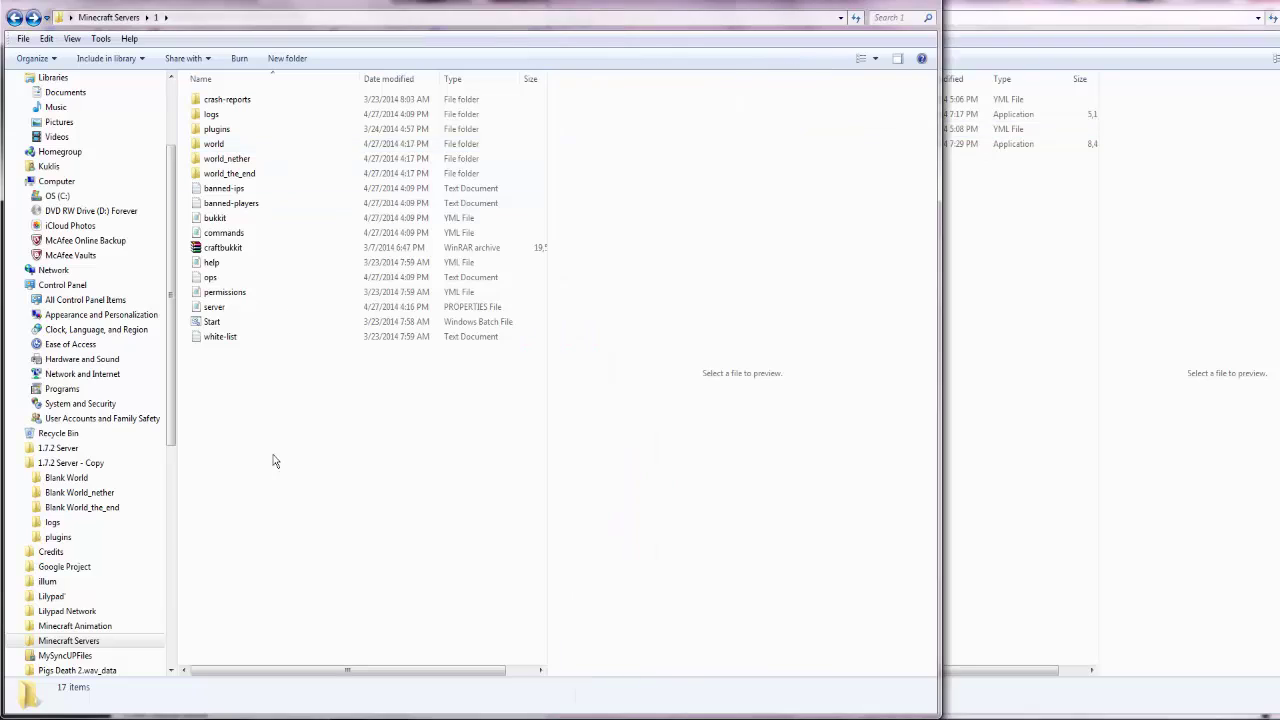
pyautogui.click(1060, 357)
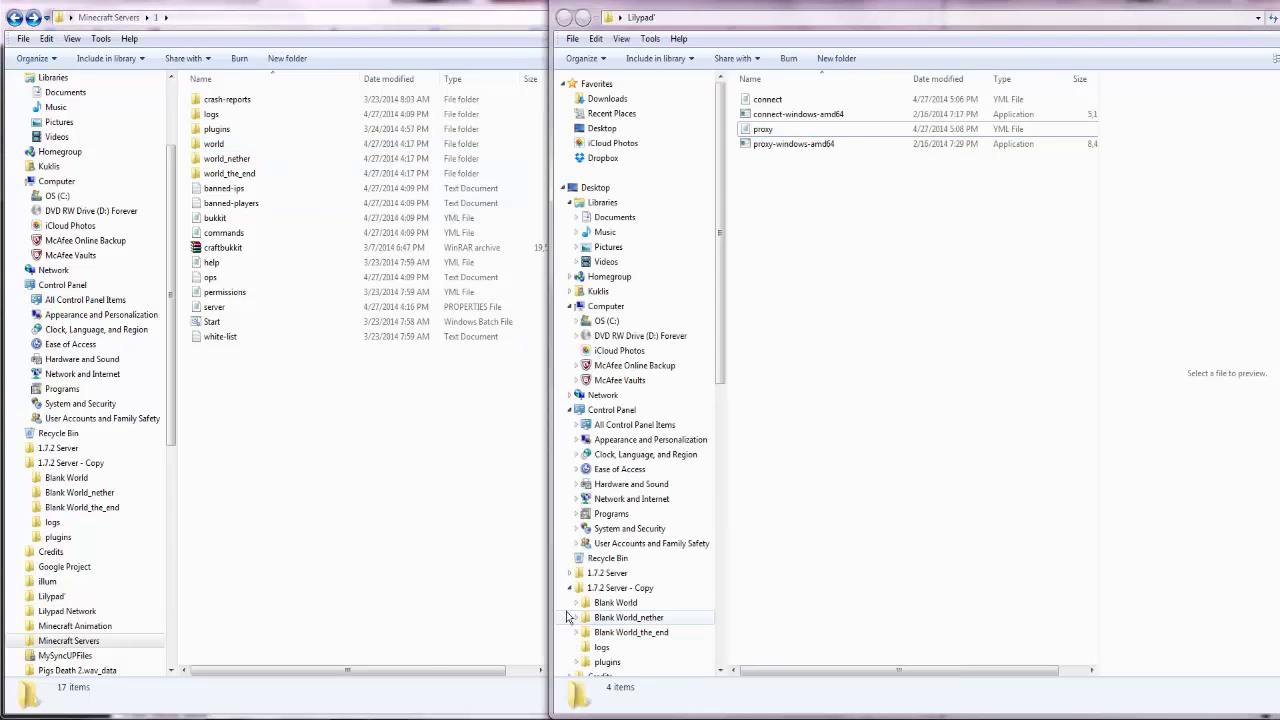